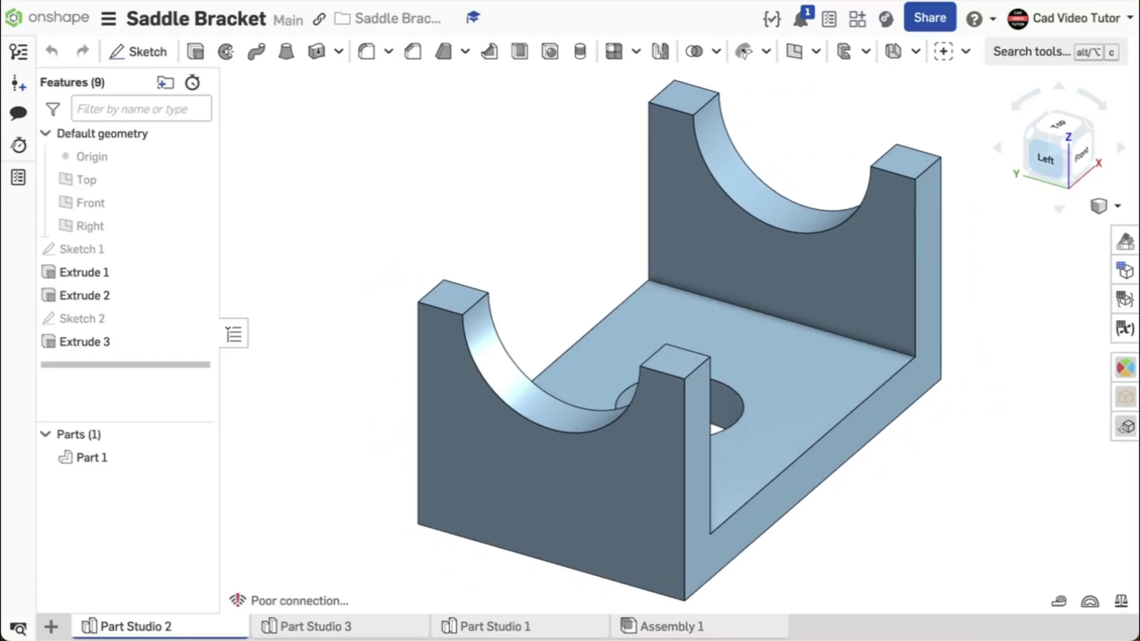
Turn the model view a quarter turn while reviewing Sketch 1's dimensions
{"action": "key", "text": "shift+Right"}
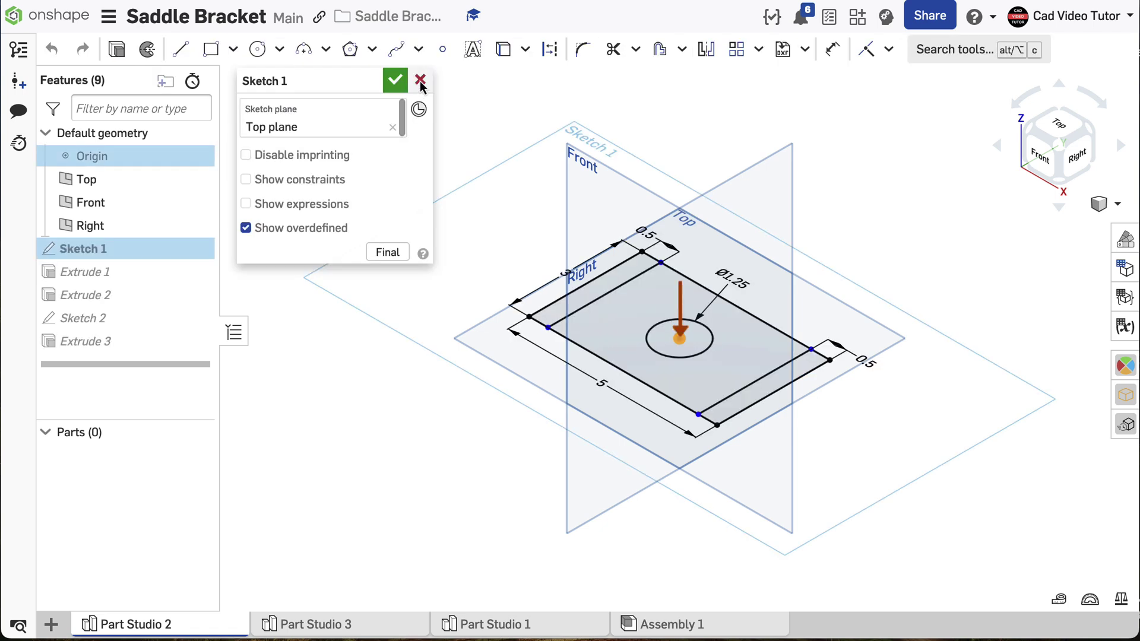
Exit Sketch 1 without changes and orbit the bracket to view its underside
{"action": "left_click", "coordinate": [420, 81]}
{"action": "right_click_drag", "start_coordinate": [295, 386], "coordinate": [249, 370]}
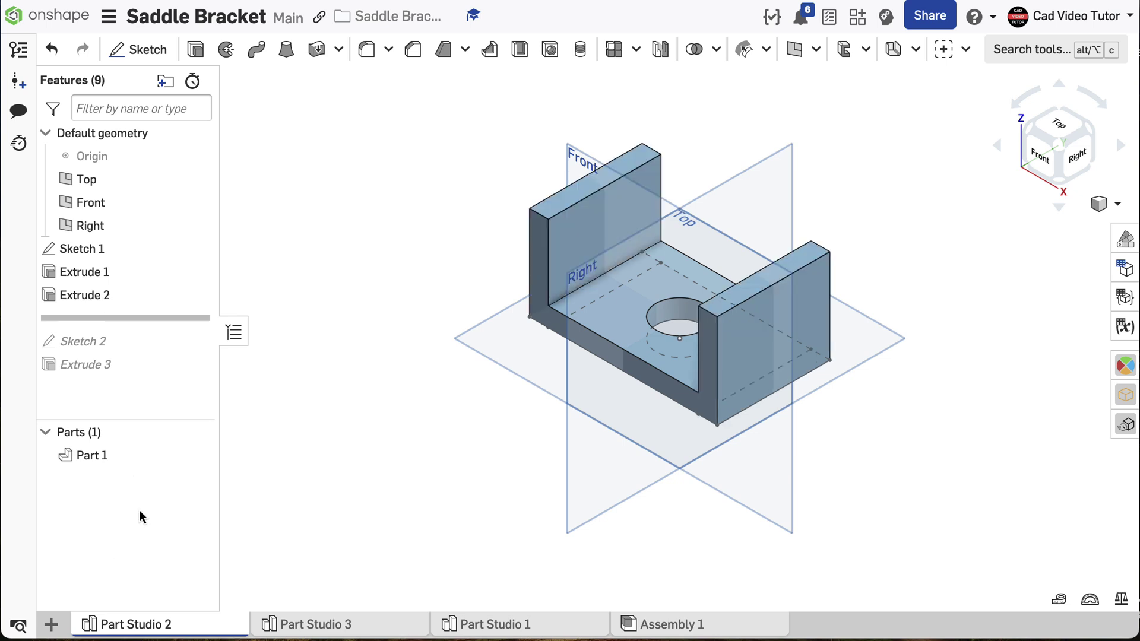
Open Sketch 2 to inspect the R1 semicircle, then leave it with all features restored
{"action": "double_click", "coordinate": [146, 337]}
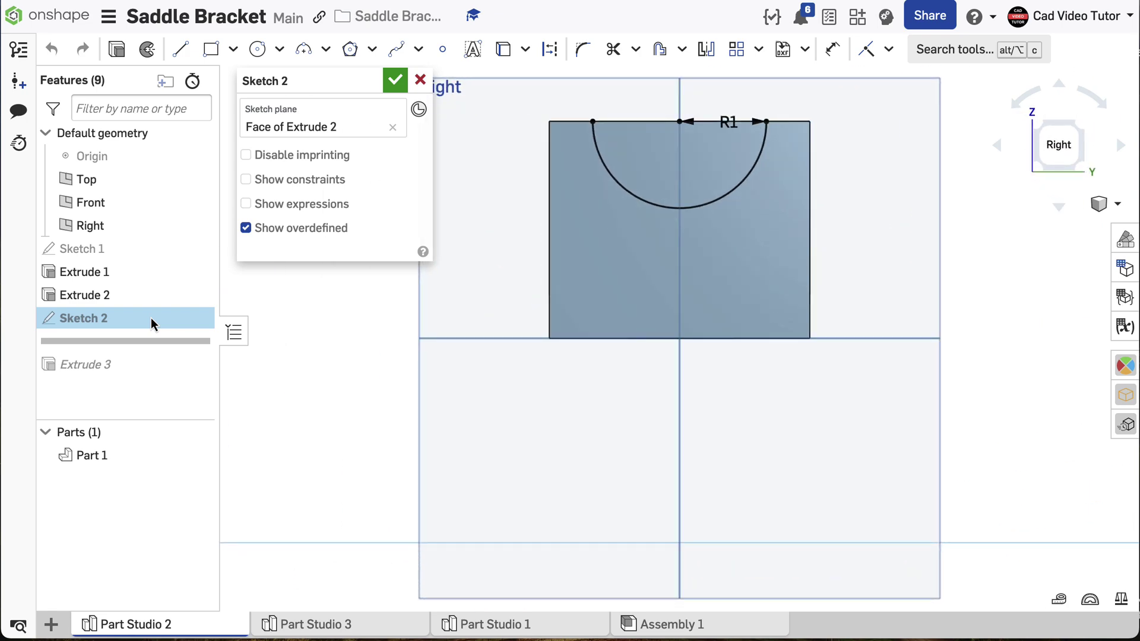
{"action": "key", "text": "Return"}
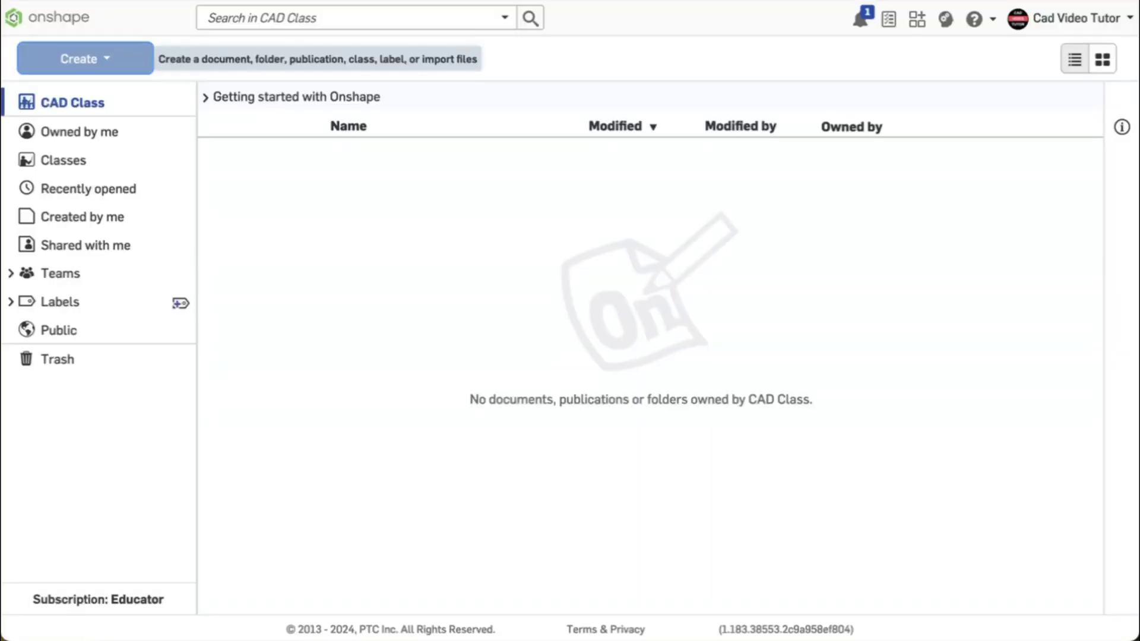
Create a new blank document named 'Saddle Bracket'
{"action": "left_click", "coordinate": [85, 58]}
{"action": "left_click", "coordinate": [95, 89]}
{"action": "type", "text": "Saddle Brac"}
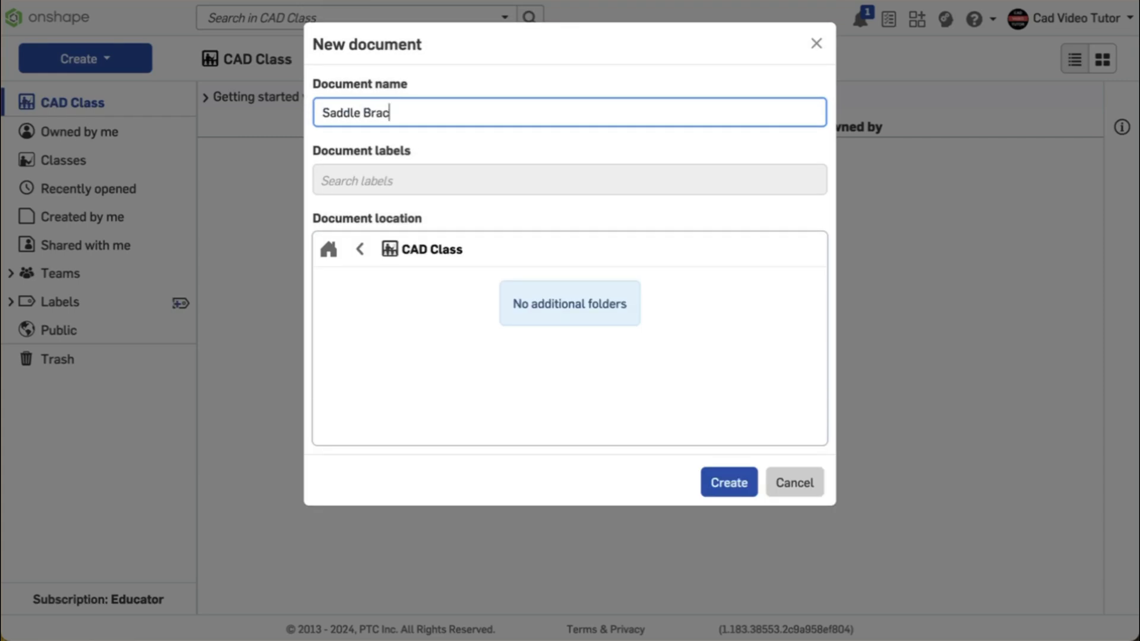
{"action": "type", "text": "ket"}
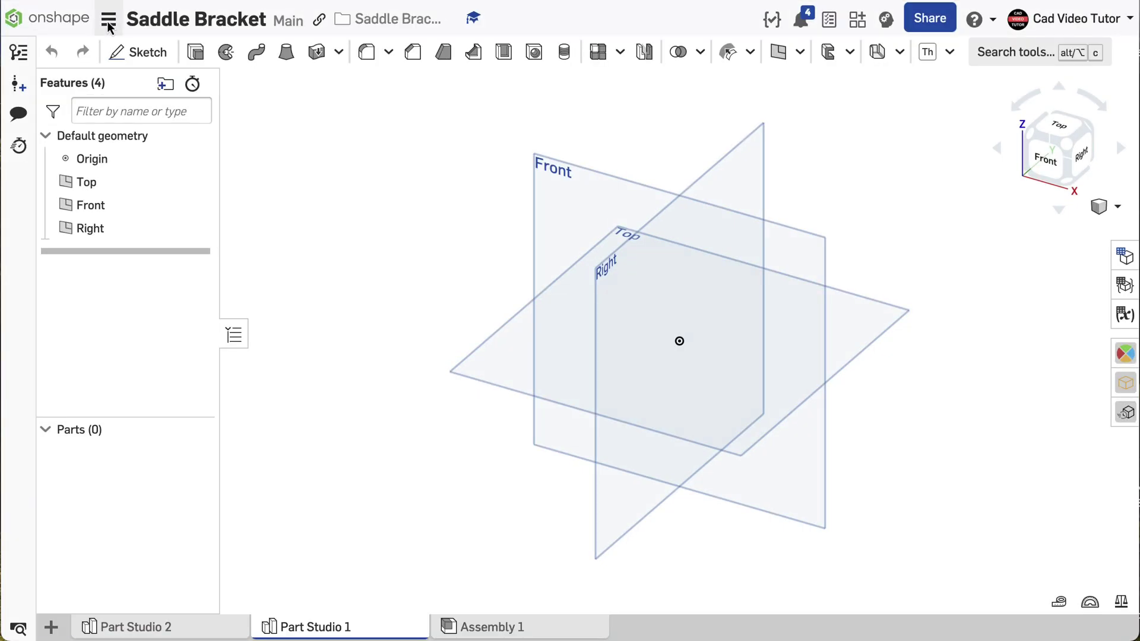
Confirm the workspace units as Inch for length and Pound for mass
{"action": "left_click", "coordinate": [108, 22]}
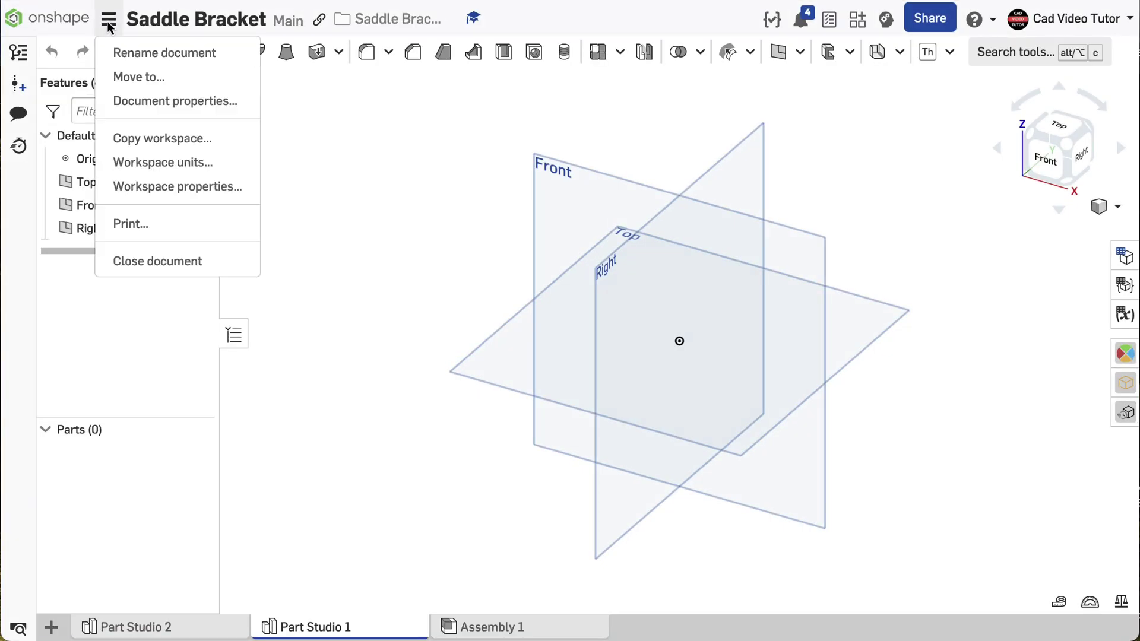
{"action": "left_click", "coordinate": [165, 168]}
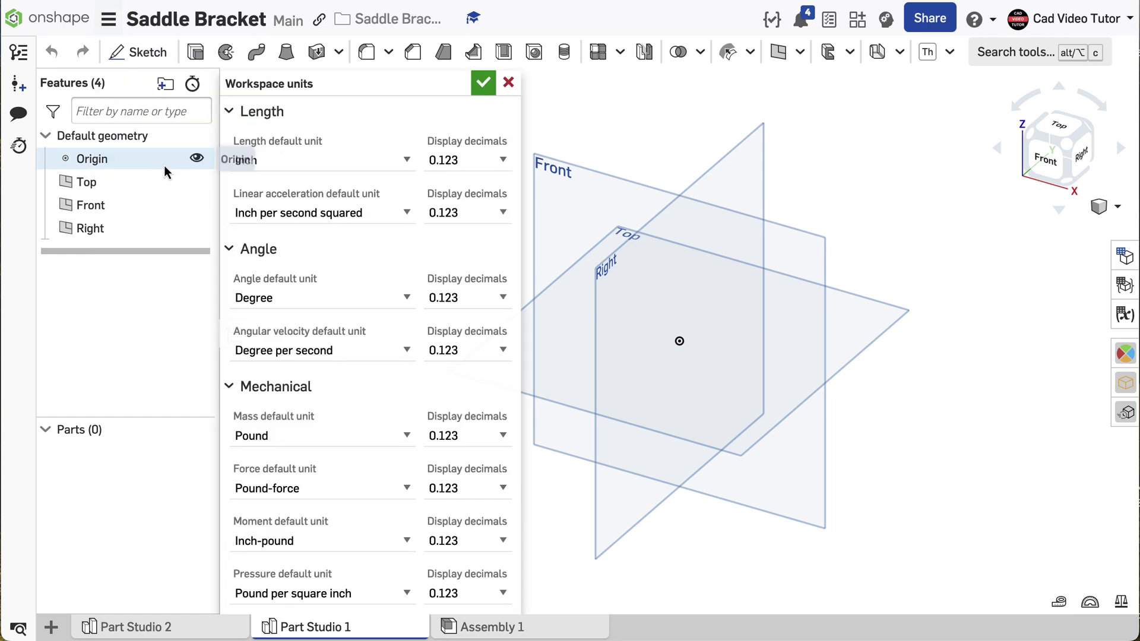
{"action": "left_click", "coordinate": [408, 166]}
{"action": "left_click", "coordinate": [407, 162]}
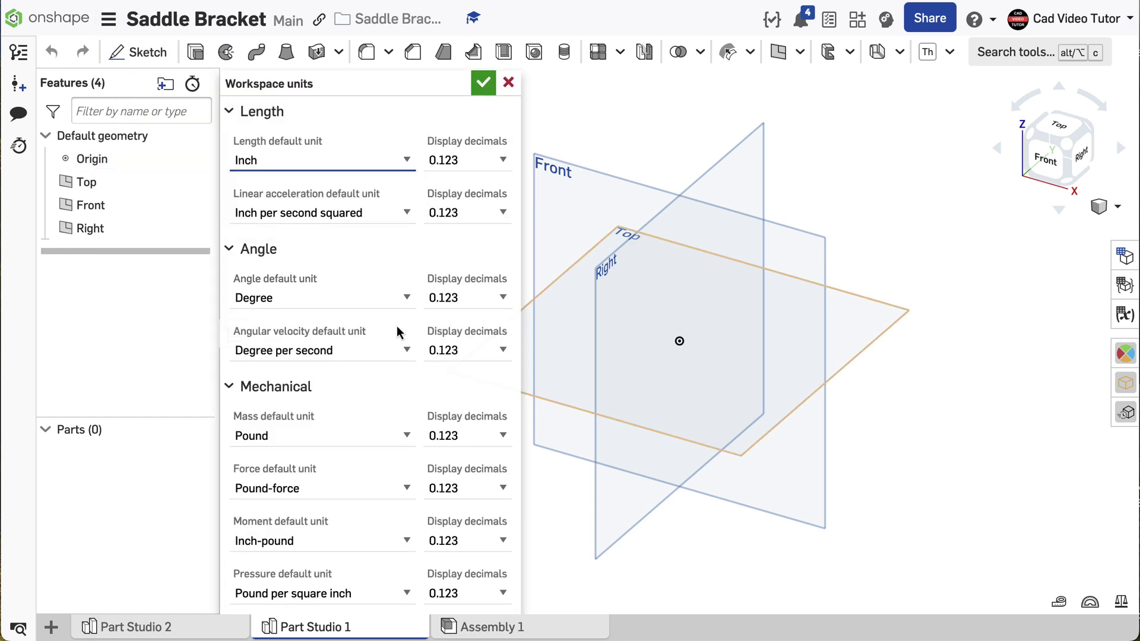
{"action": "left_click", "coordinate": [399, 434]}
{"action": "left_click", "coordinate": [482, 85]}
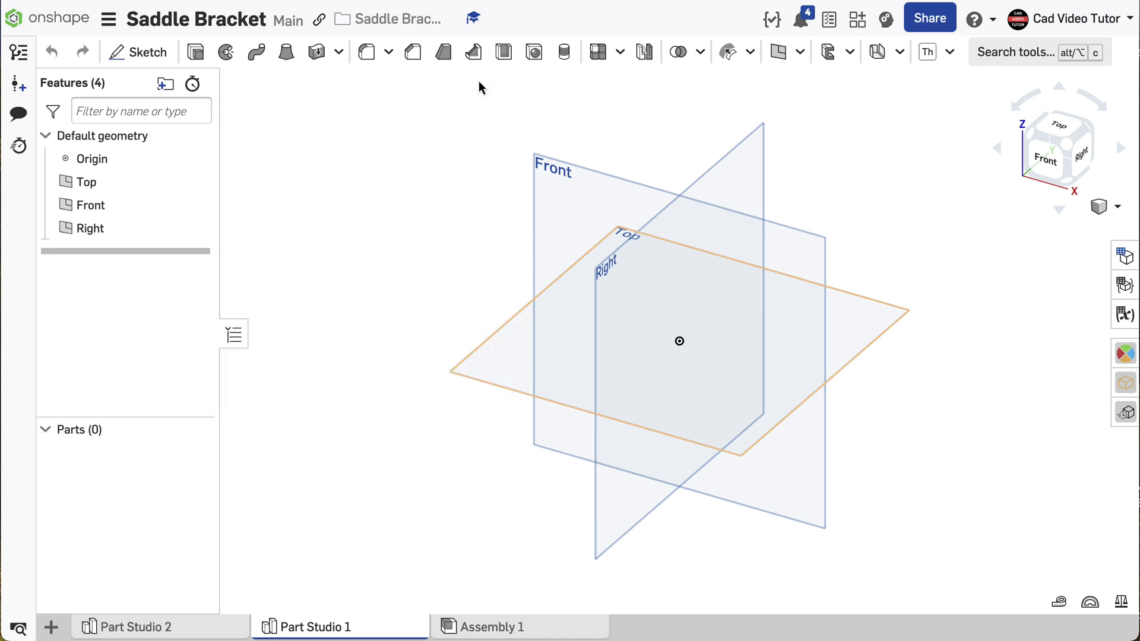
Start a sketch on the Top plane, viewed normal to it with planes hidden
{"action": "left_click", "coordinate": [150, 56]}
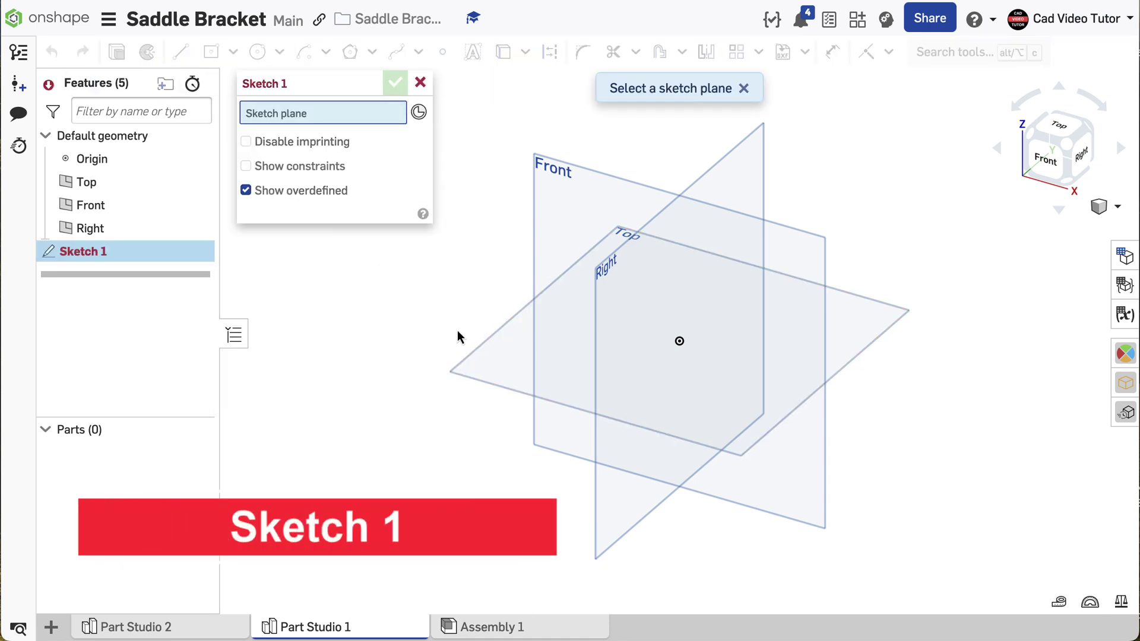
{"action": "left_click", "coordinate": [515, 358]}
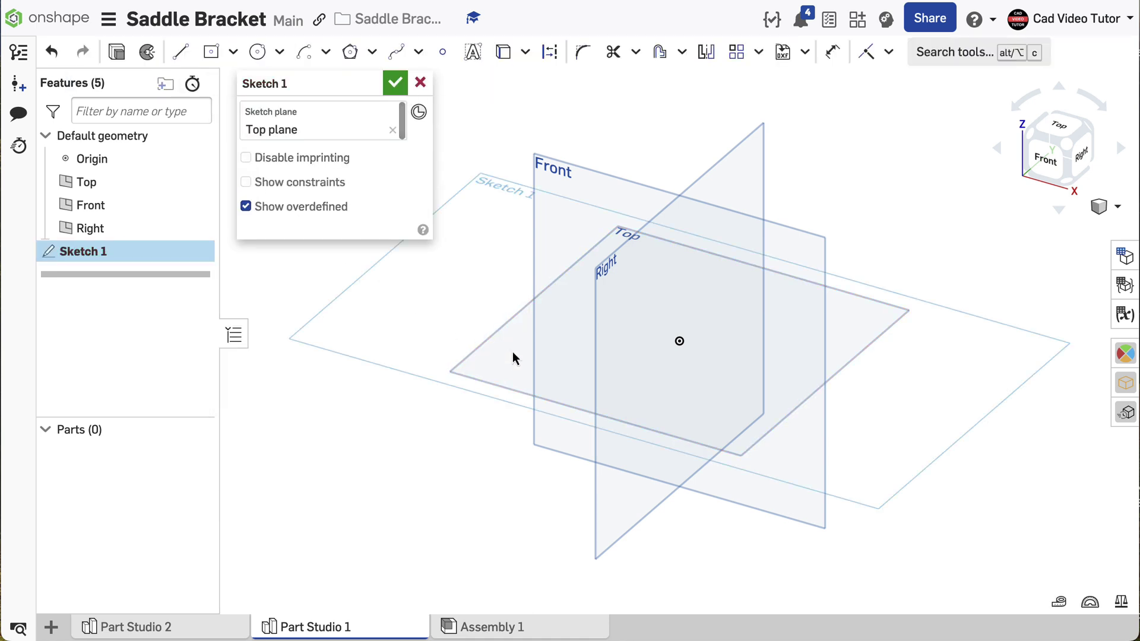
{"action": "key", "text": "n"}
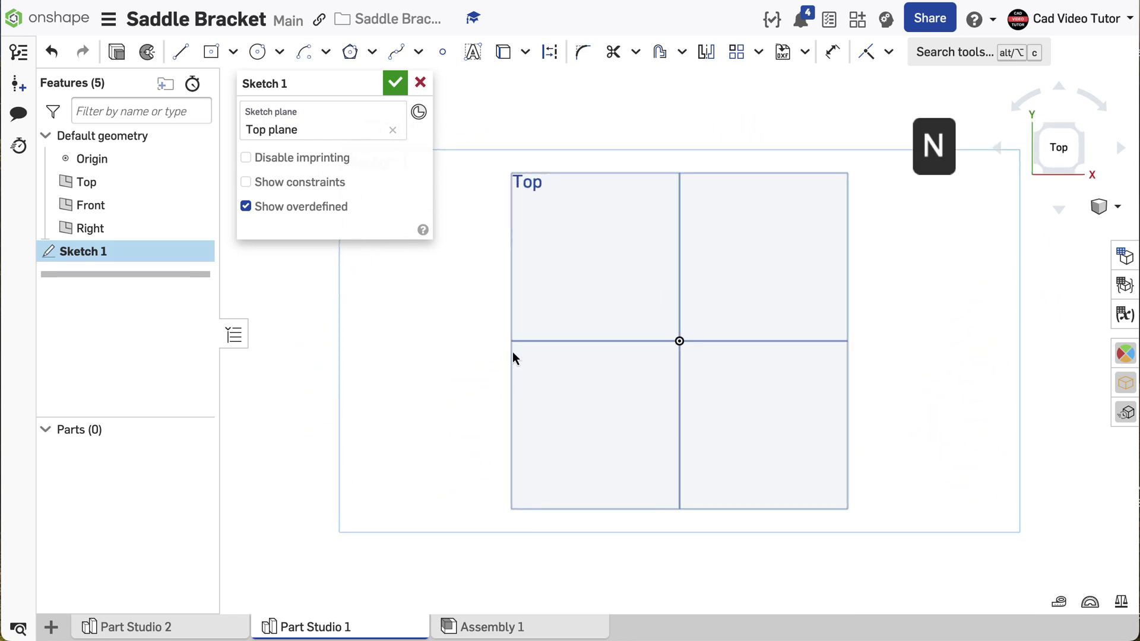
{"action": "key", "text": "p"}
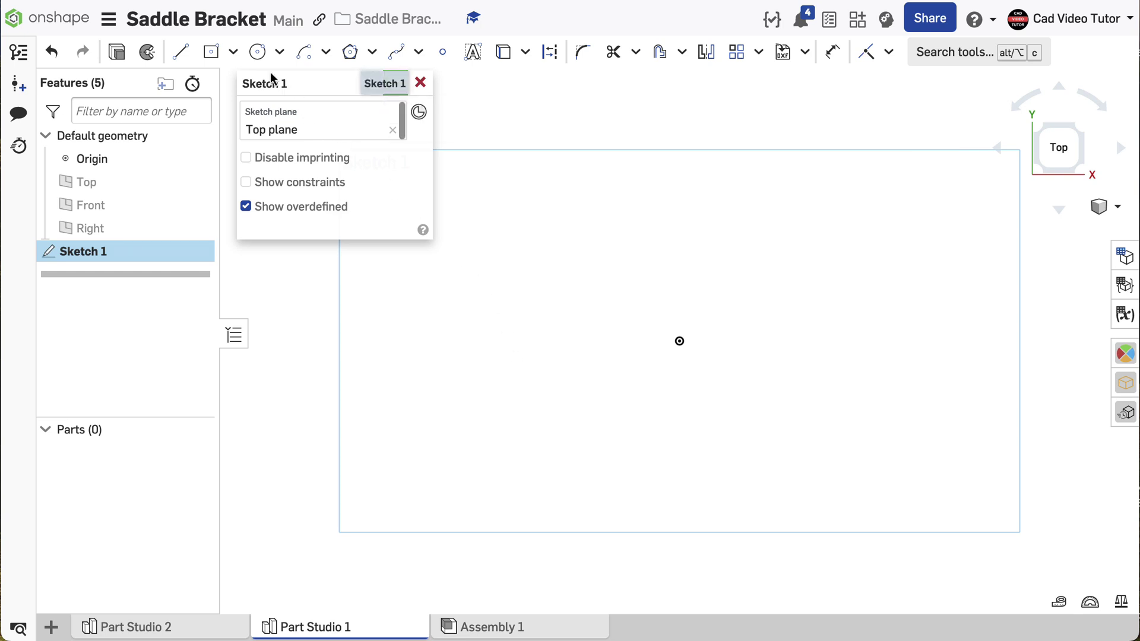
Draw a centre-point rectangle at the origin sized 5 wide by 3 tall
{"action": "left_click", "coordinate": [235, 53]}
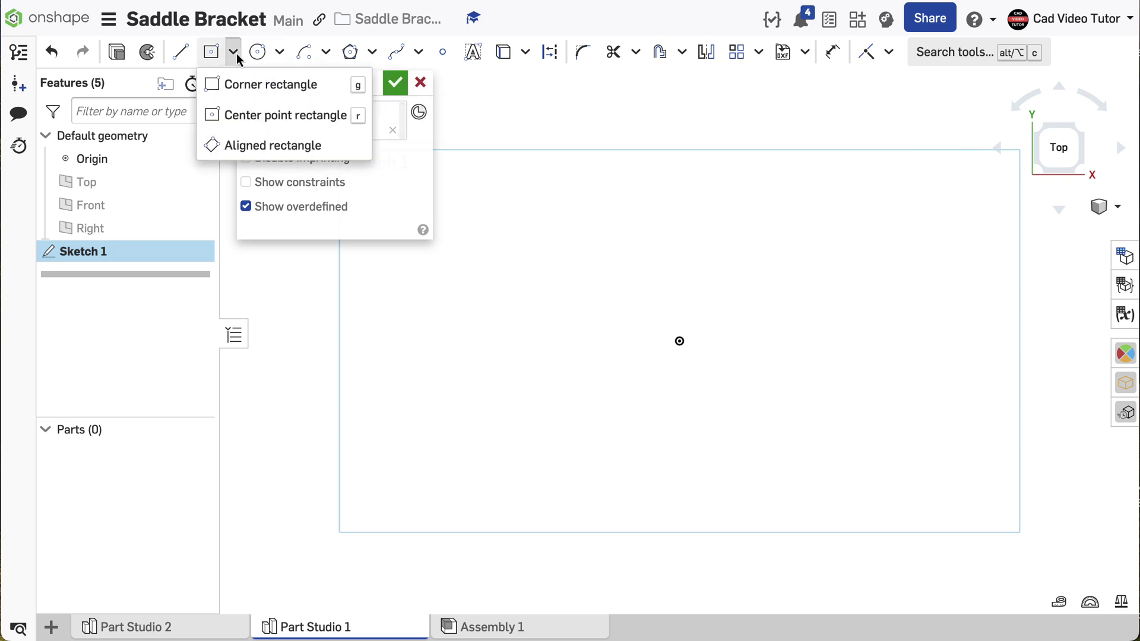
{"action": "left_click", "coordinate": [234, 116]}
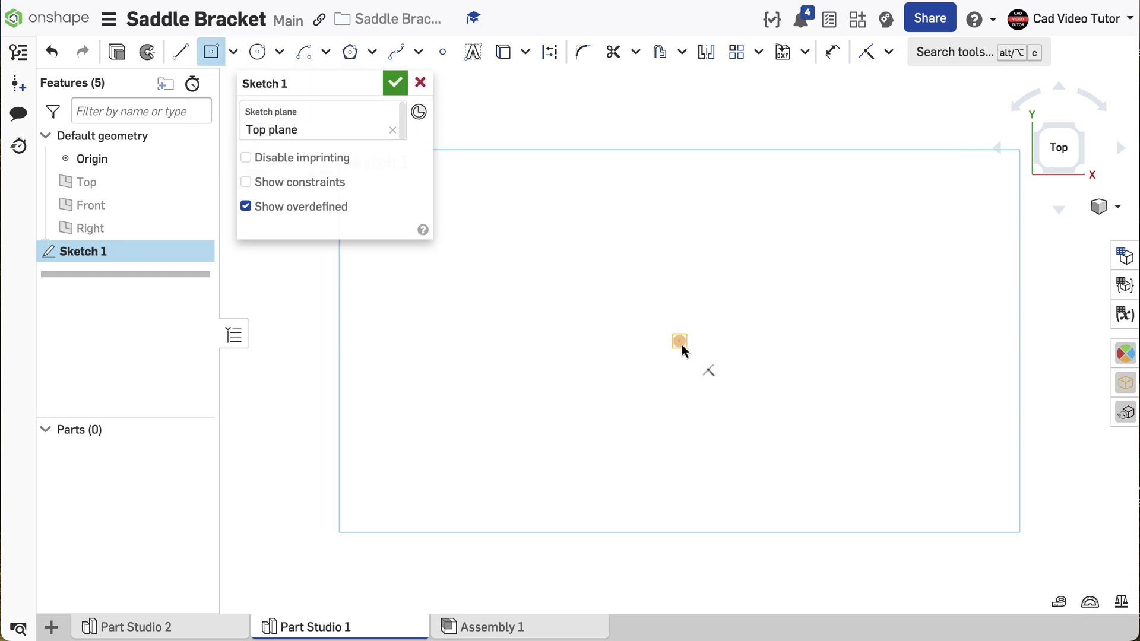
{"action": "left_click", "coordinate": [680, 342]}
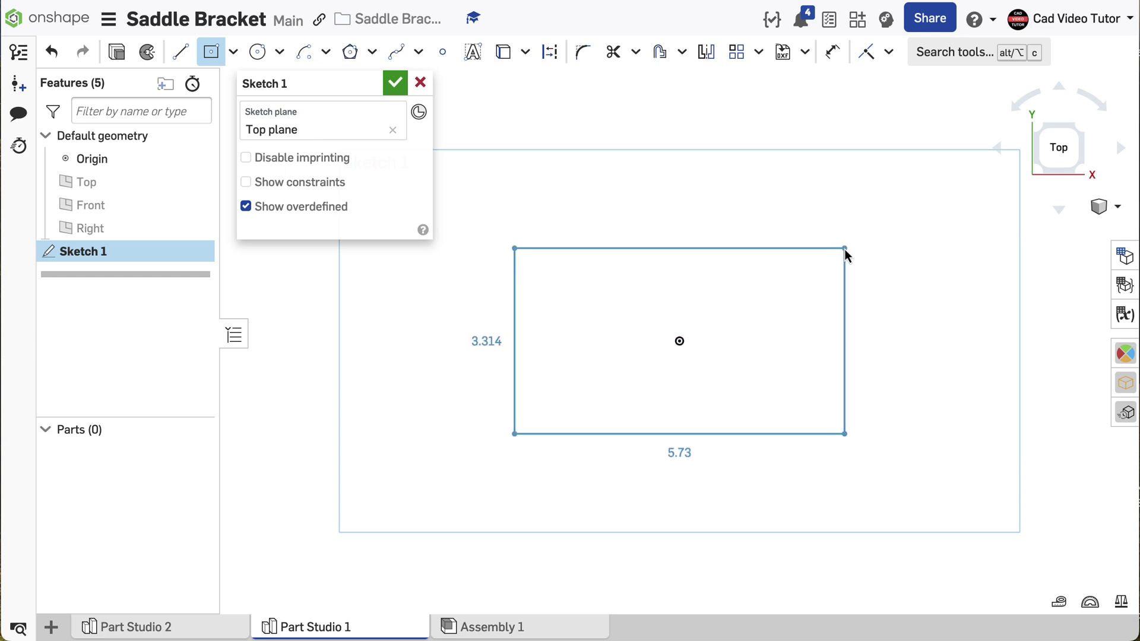
{"action": "left_click", "coordinate": [853, 248]}
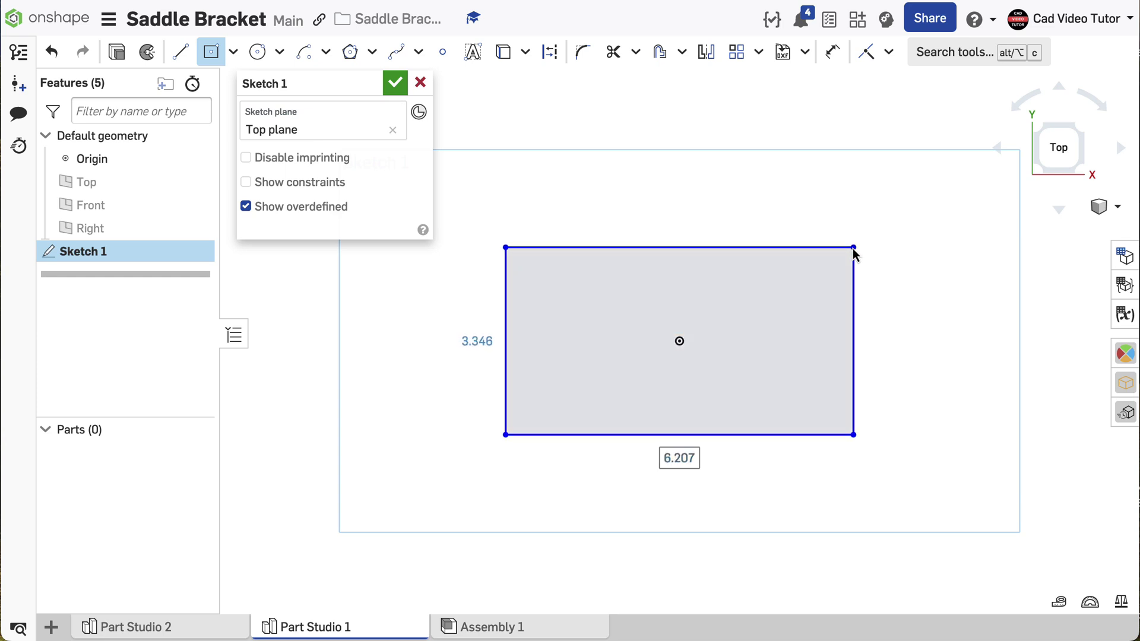
{"action": "type", "text": "5"}
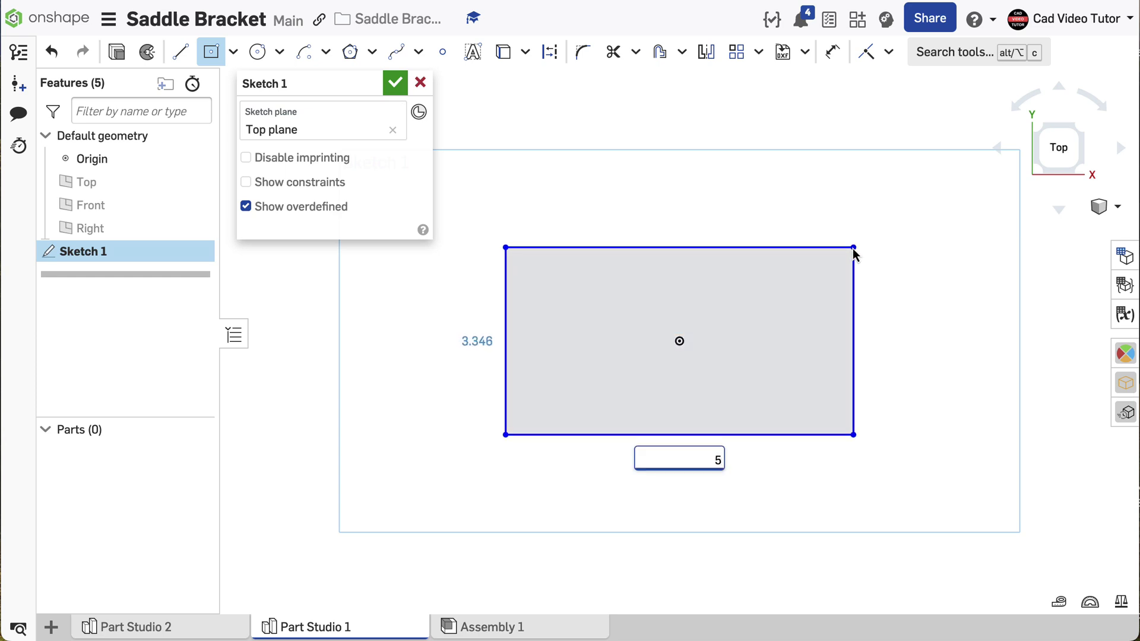
{"action": "key", "text": "Tab"}
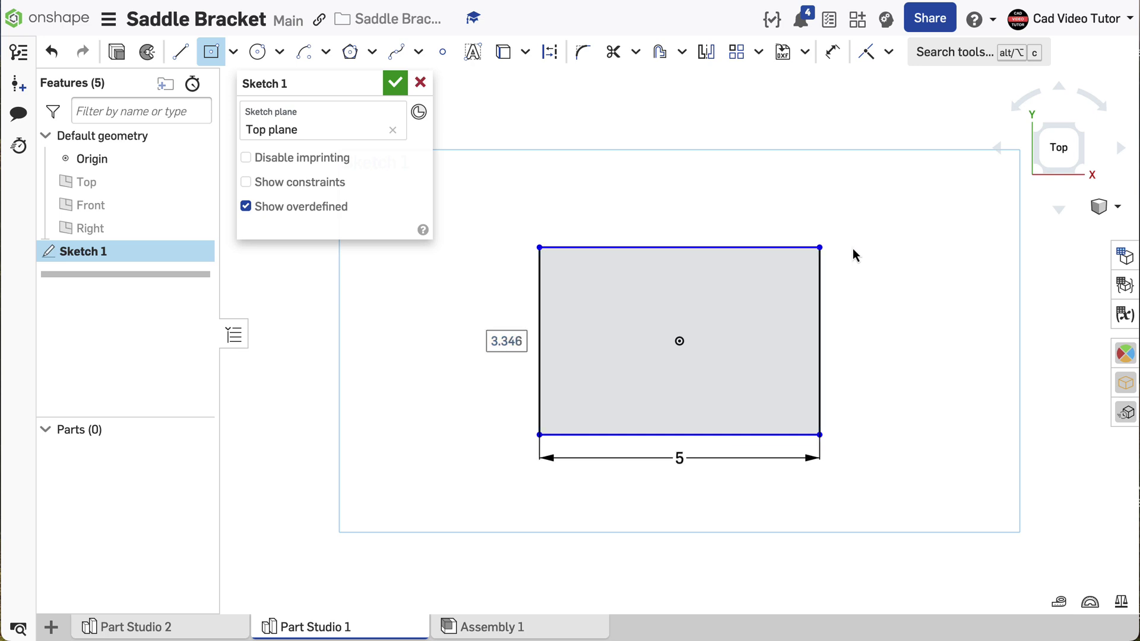
{"action": "type", "text": "3"}
{"action": "key", "text": "Return"}
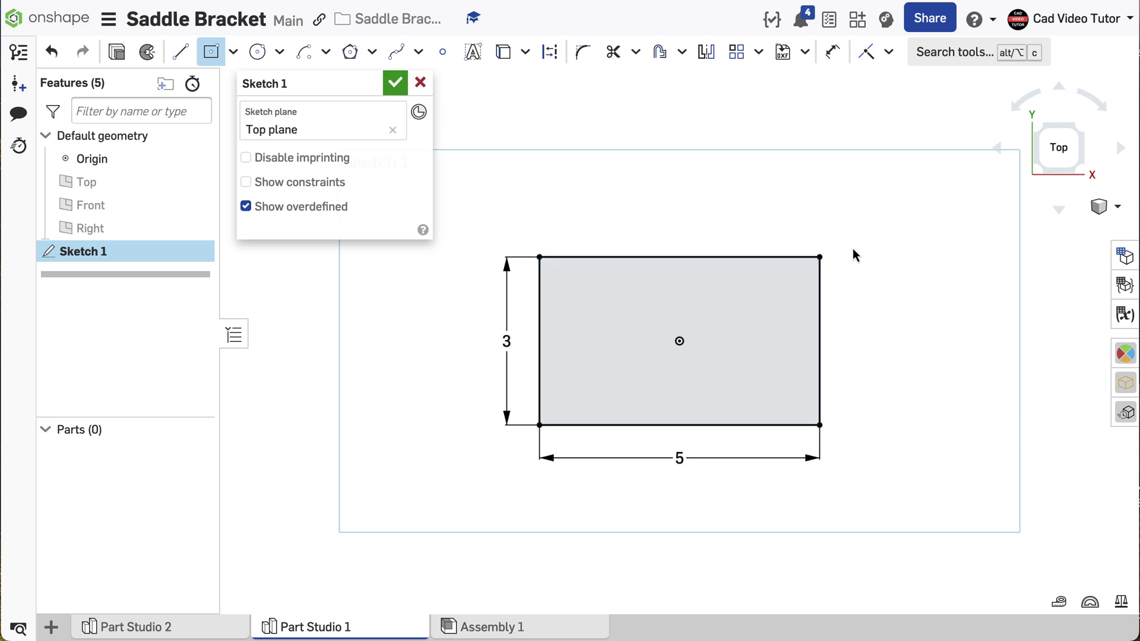
Draw a Ø1.25 centre-point circle at the rectangle's centre on the origin
{"action": "left_click", "coordinate": [280, 53]}
{"action": "left_click", "coordinate": [285, 92]}
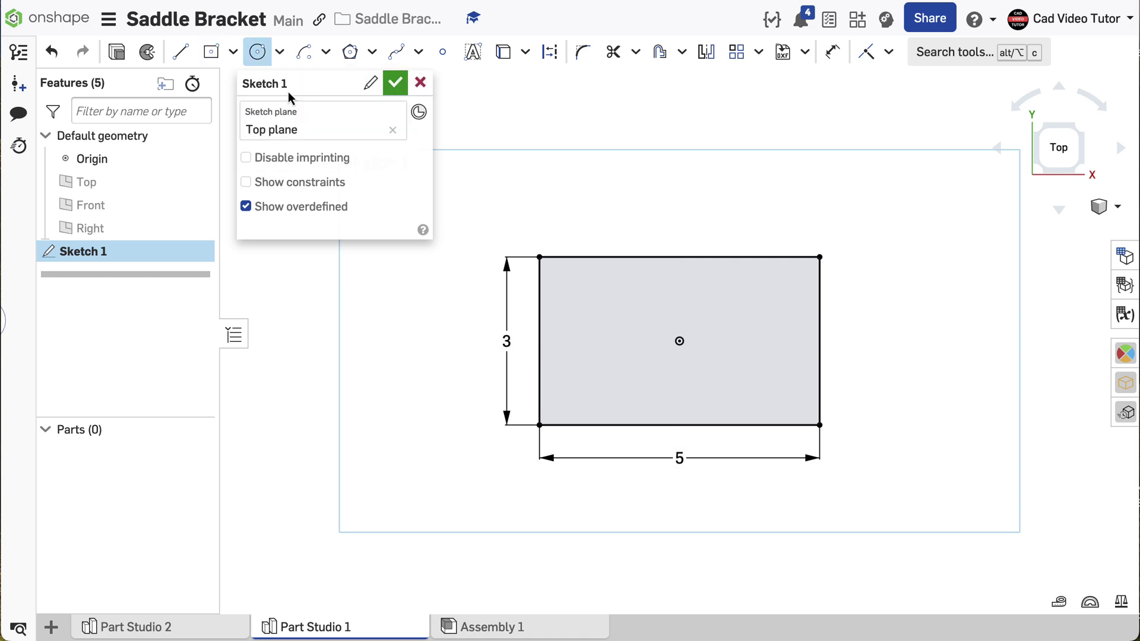
{"action": "scroll", "coordinate": [683, 344], "scroll_direction": "up", "scroll_amount": 2}
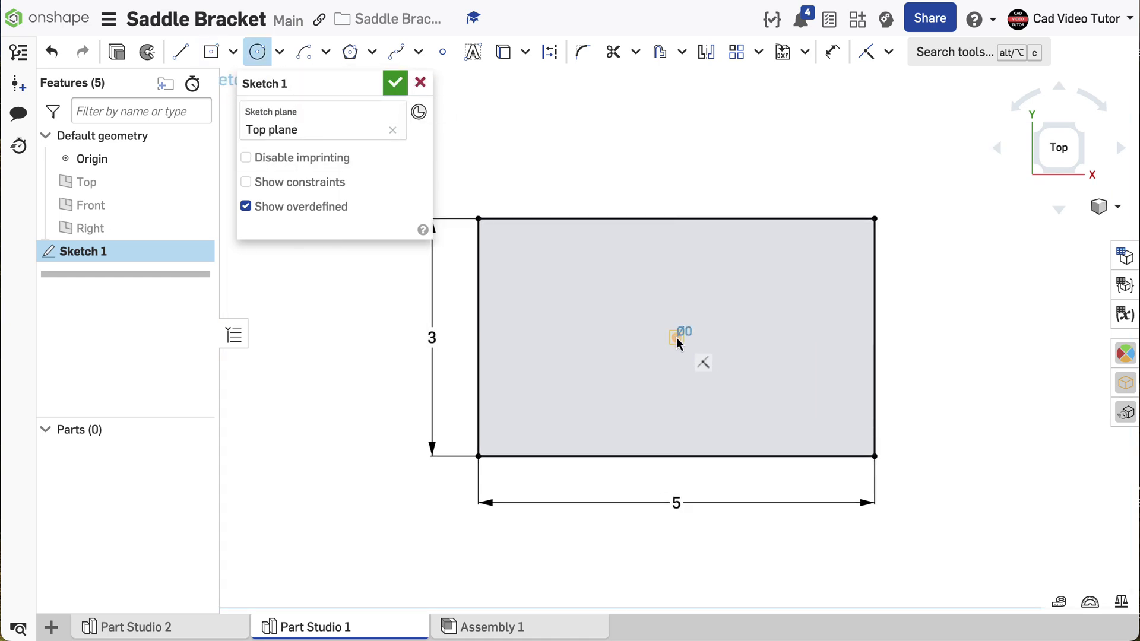
{"action": "left_click", "coordinate": [677, 338]}
{"action": "left_click", "coordinate": [729, 313]}
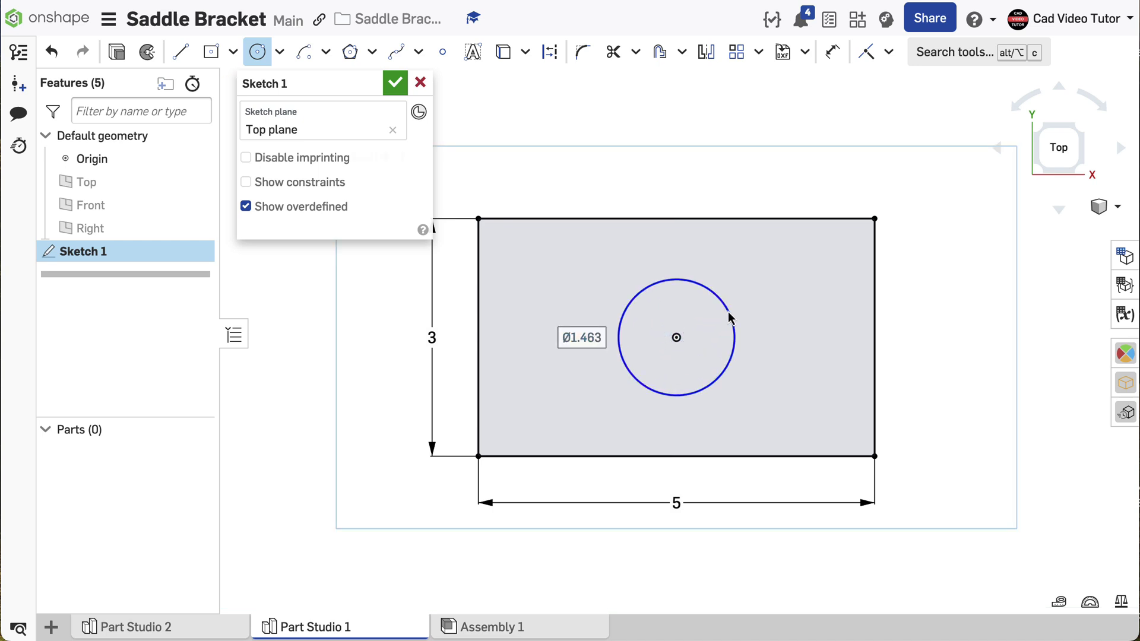
{"action": "type", "text": "1.2"}
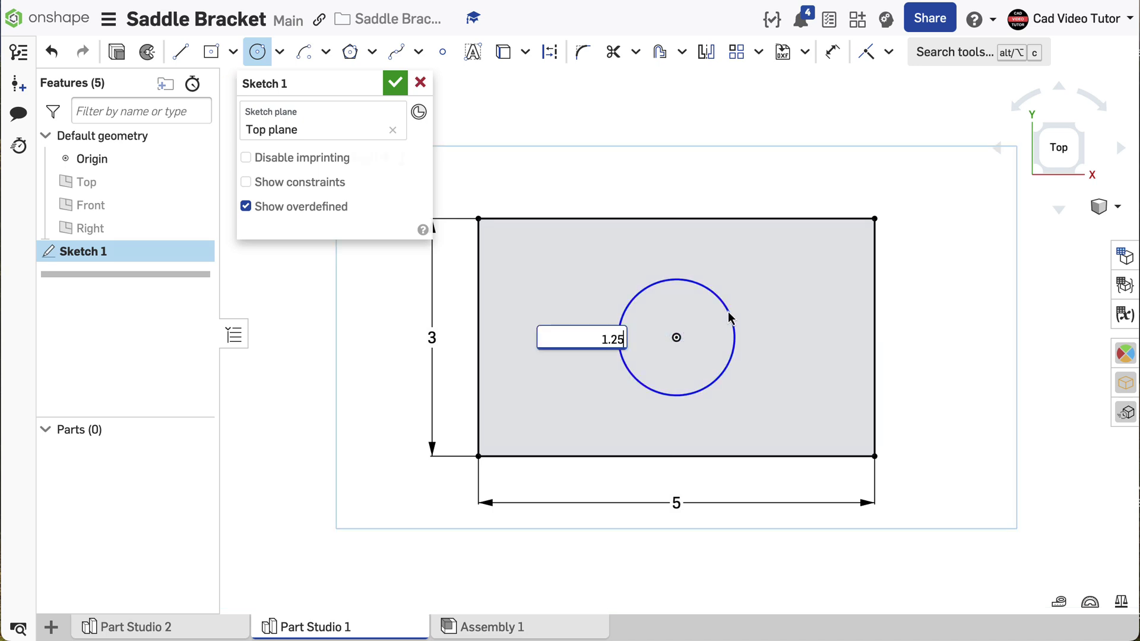
{"action": "type", "text": "5"}
{"action": "key", "text": "Return"}
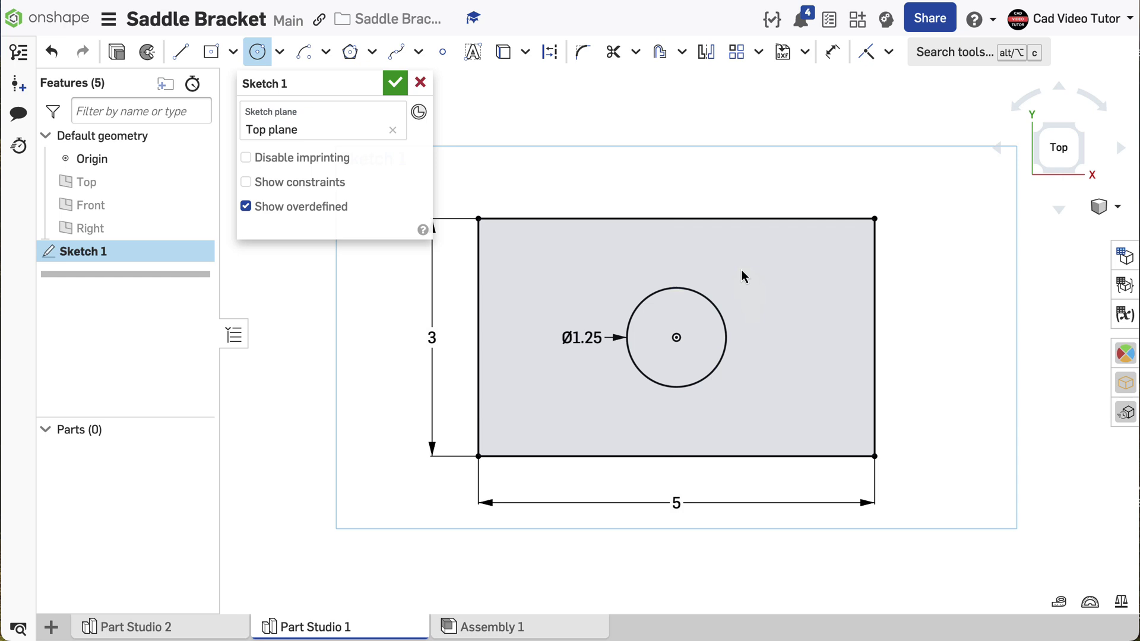
Offset the rectangle's right edge 0.5 in inward
{"action": "left_click", "coordinate": [682, 51]}
{"action": "left_click", "coordinate": [675, 86]}
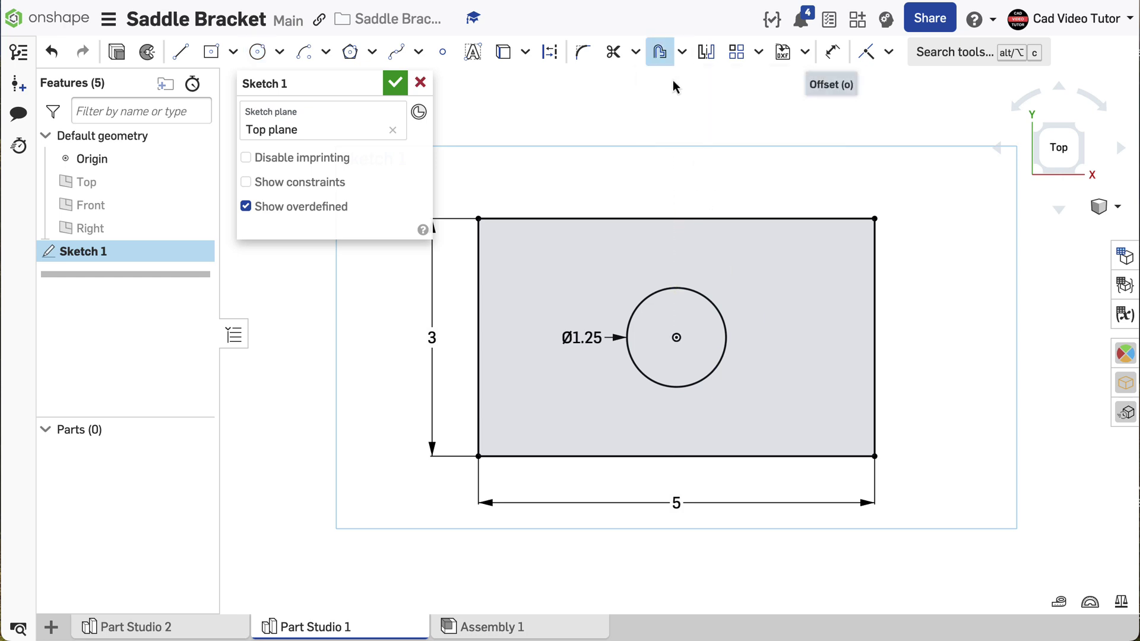
{"action": "left_click", "coordinate": [875, 322]}
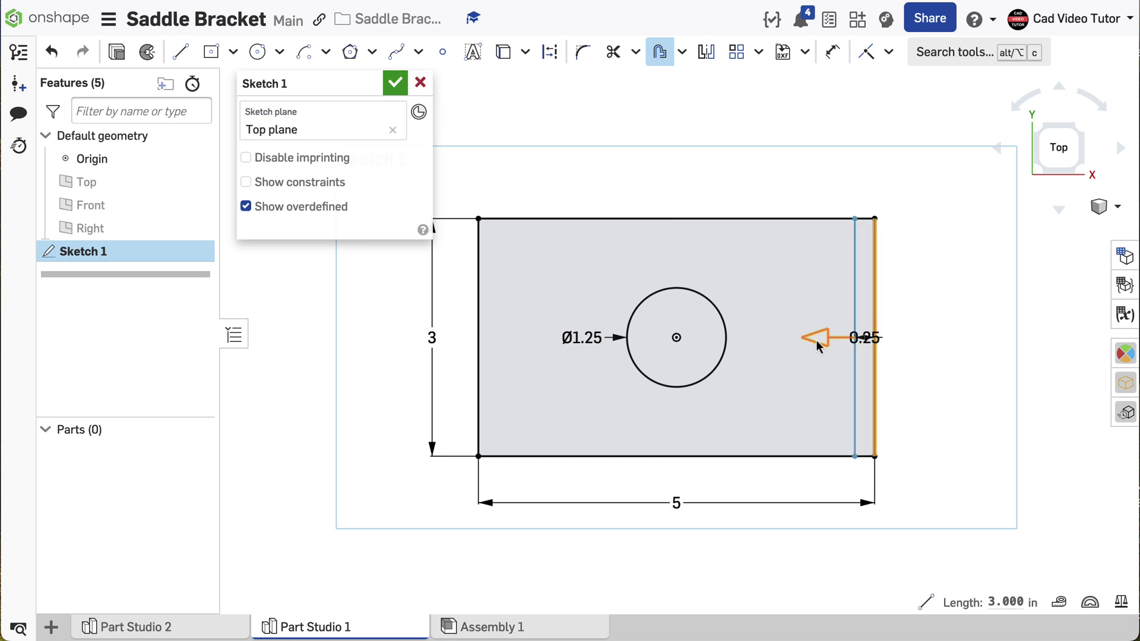
{"action": "left_click_drag", "start_coordinate": [818, 345], "coordinate": [796, 340]}
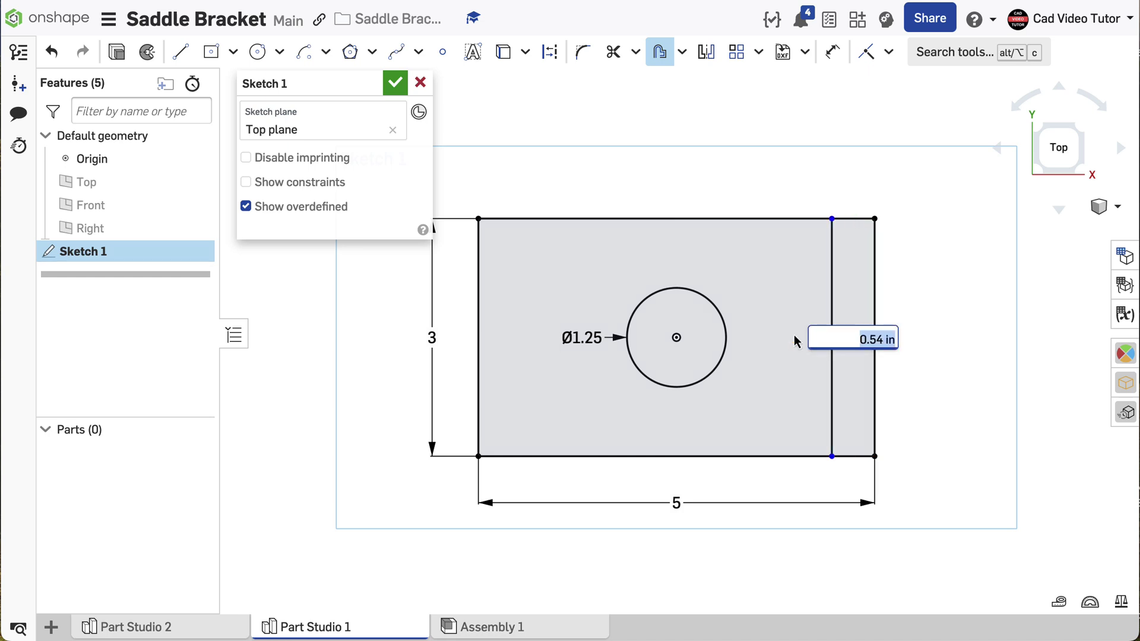
{"action": "type", "text": "0.5"}
{"action": "key", "text": "Return"}
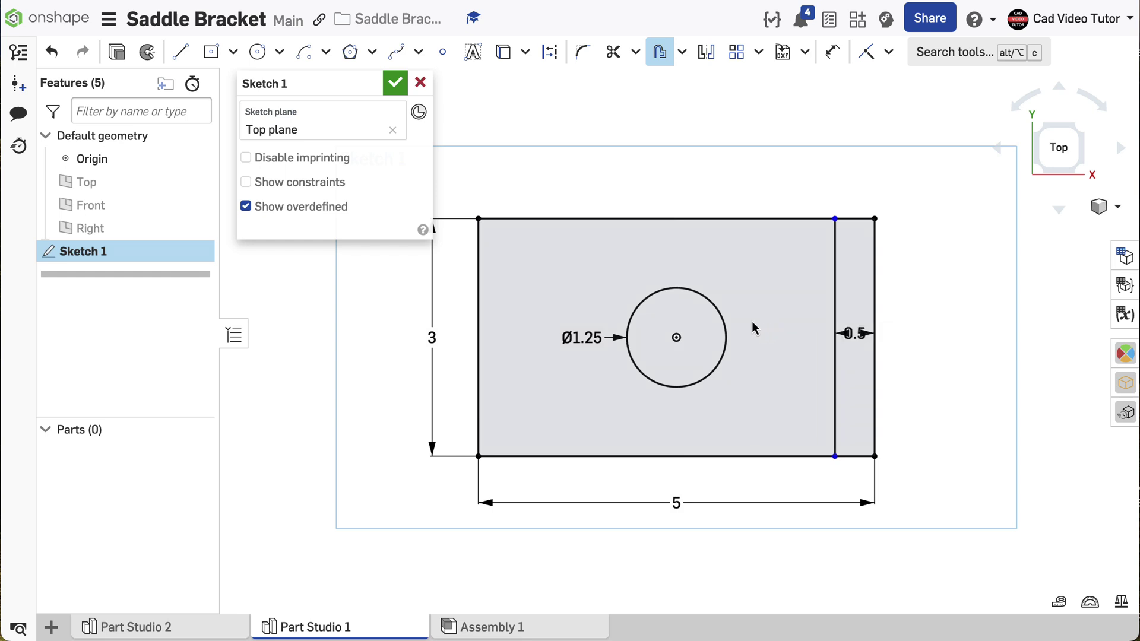
Offset the left edge 0.5 in inward as well and finish Sketch 1
{"action": "left_click", "coordinate": [479, 333]}
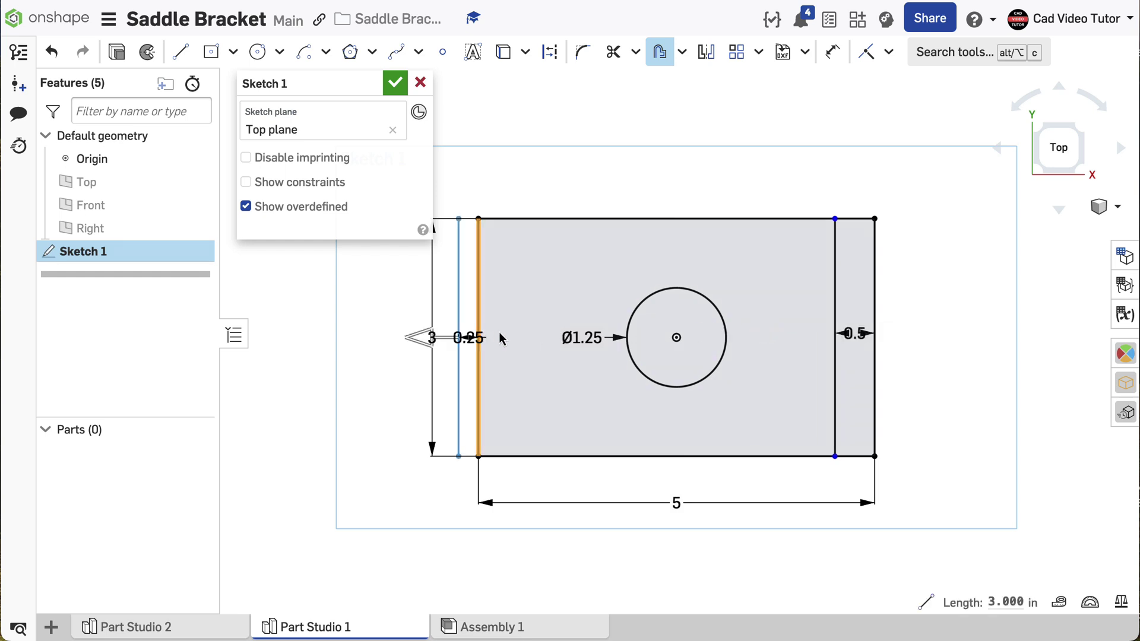
{"action": "left_click_drag", "start_coordinate": [428, 342], "coordinate": [491, 309]}
{"action": "type", "text": "."}
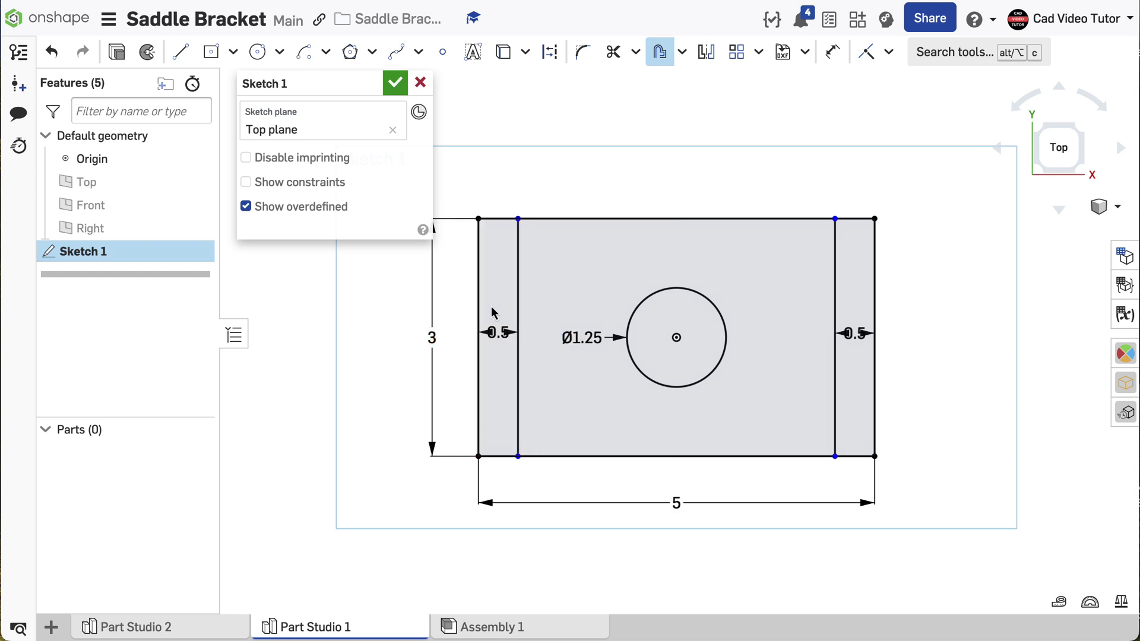
{"action": "key", "text": "Escape"}
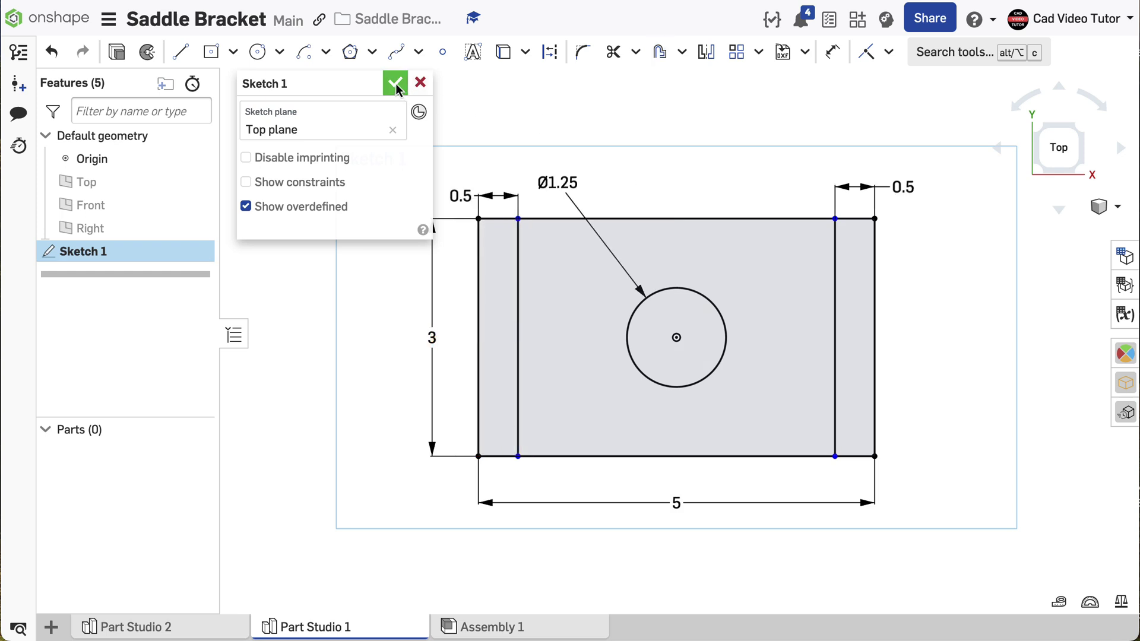
{"action": "left_click", "coordinate": [396, 83]}
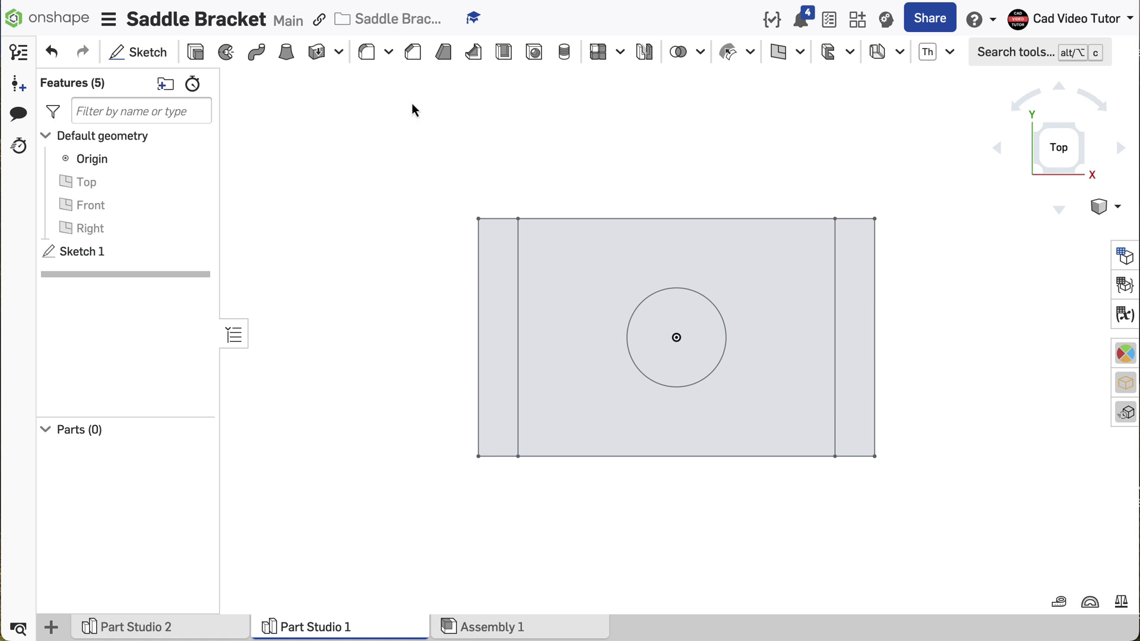
Zoom out and show Sketch 1's rectangle, circle and end lines in isometric view
{"action": "scroll", "coordinate": [391, 130], "scroll_direction": "down", "scroll_amount": 2}
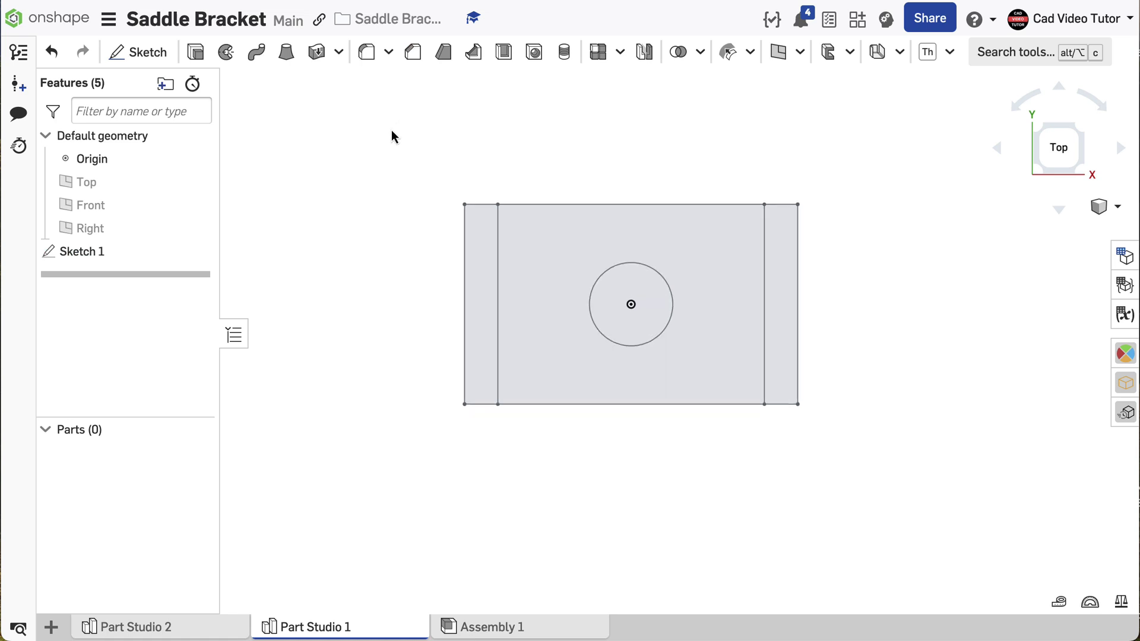
{"action": "right_click", "coordinate": [390, 131]}
{"action": "left_click", "coordinate": [420, 205]}
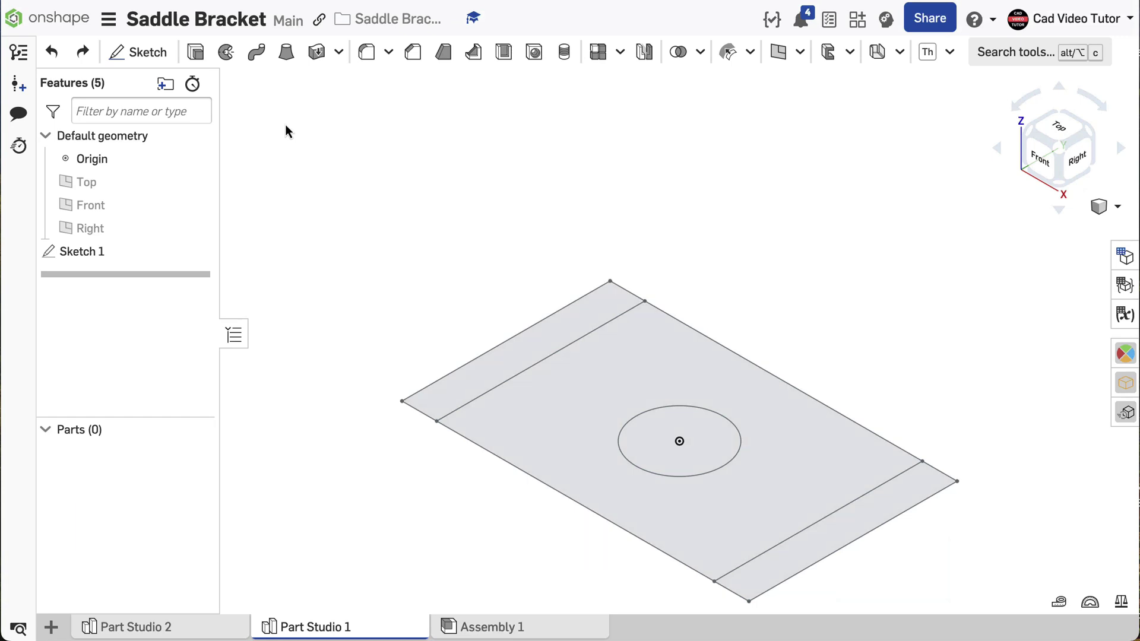
Extrude Sketch 1's central region 0.5 in into Part 1, a plate with a through-hole
{"action": "left_click", "coordinate": [194, 51]}
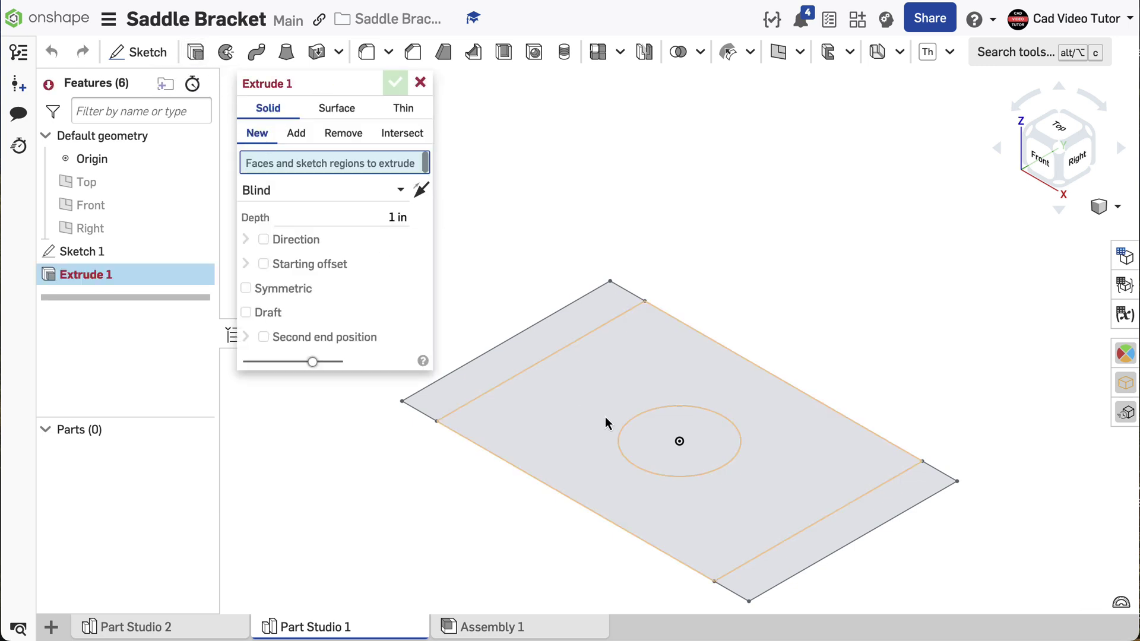
{"action": "left_click", "coordinate": [600, 397]}
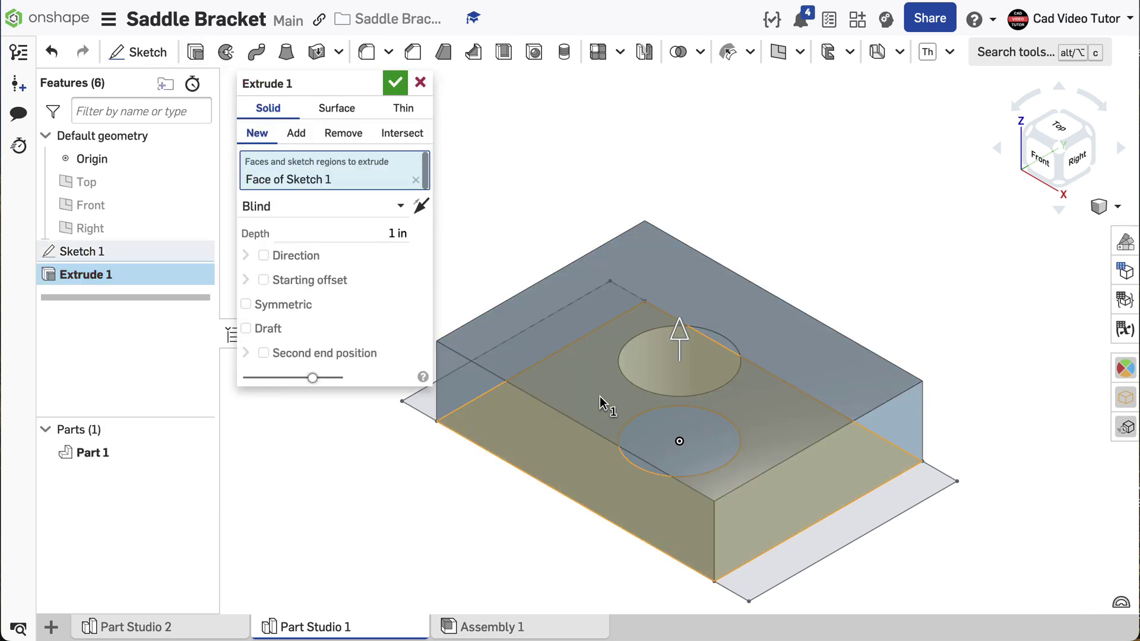
{"action": "left_click", "coordinate": [386, 235]}
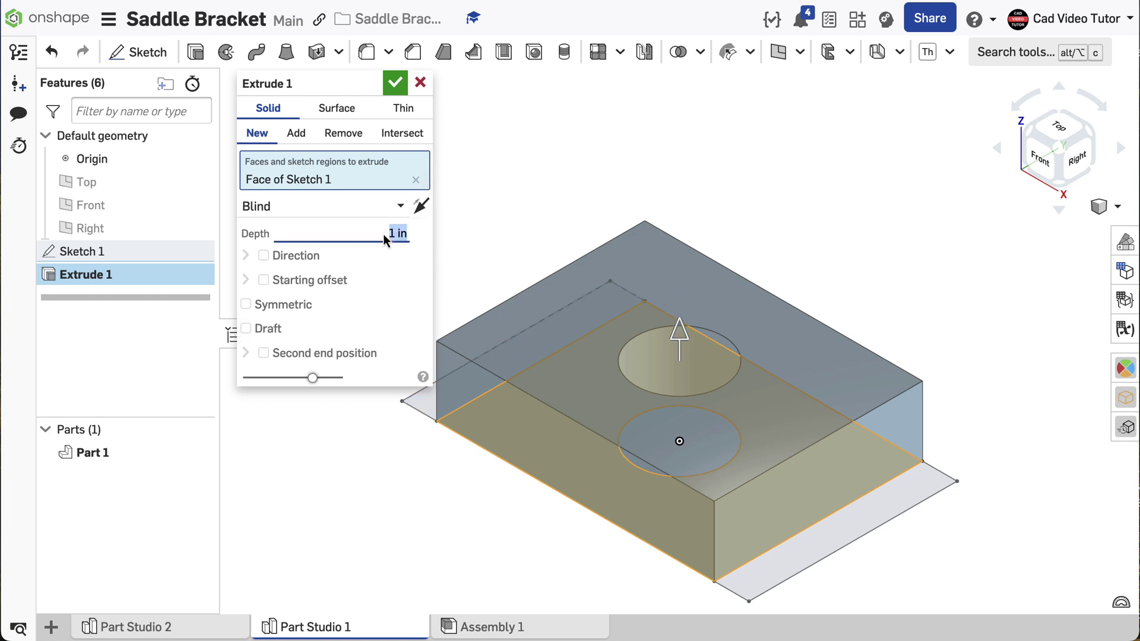
{"action": "key", "text": "BackSpace"}
{"action": "type", "text": "0.5"}
{"action": "key", "text": "Return"}
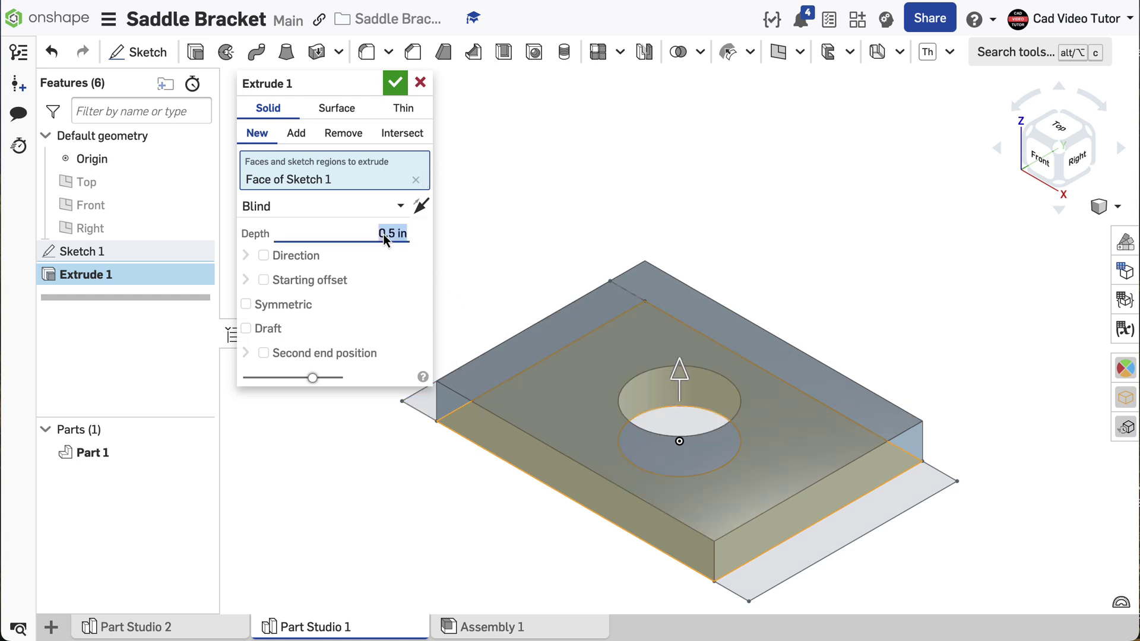
{"action": "left_click", "coordinate": [396, 84]}
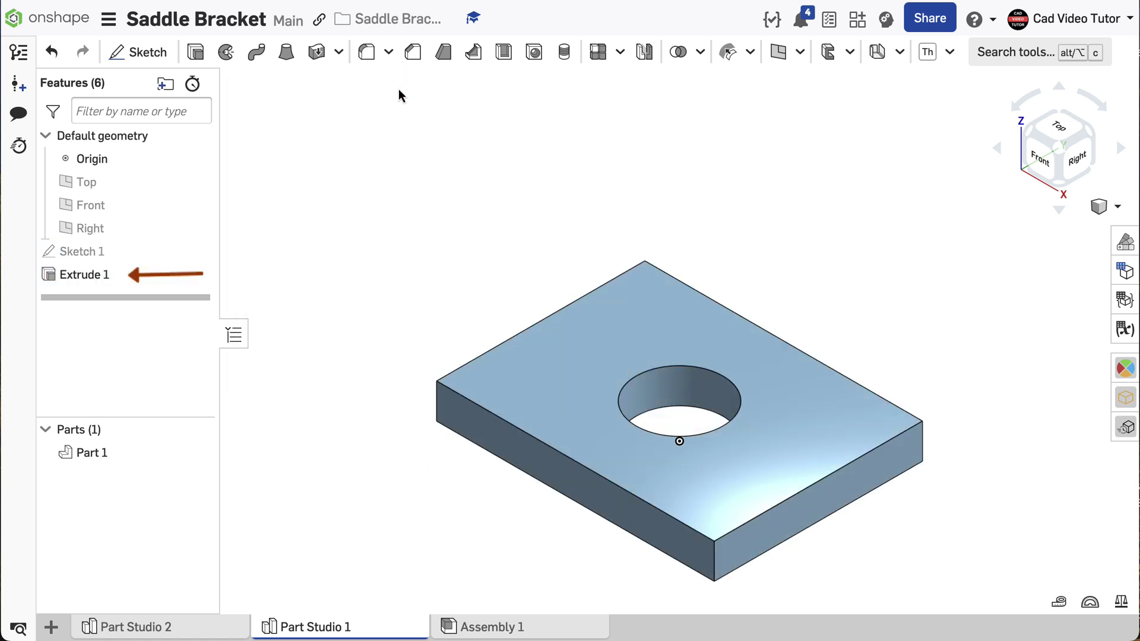
Add-extrude both 0.5 in end strips 2.5 in into walls on Part 1, then view isometric
{"action": "left_click", "coordinate": [194, 53]}
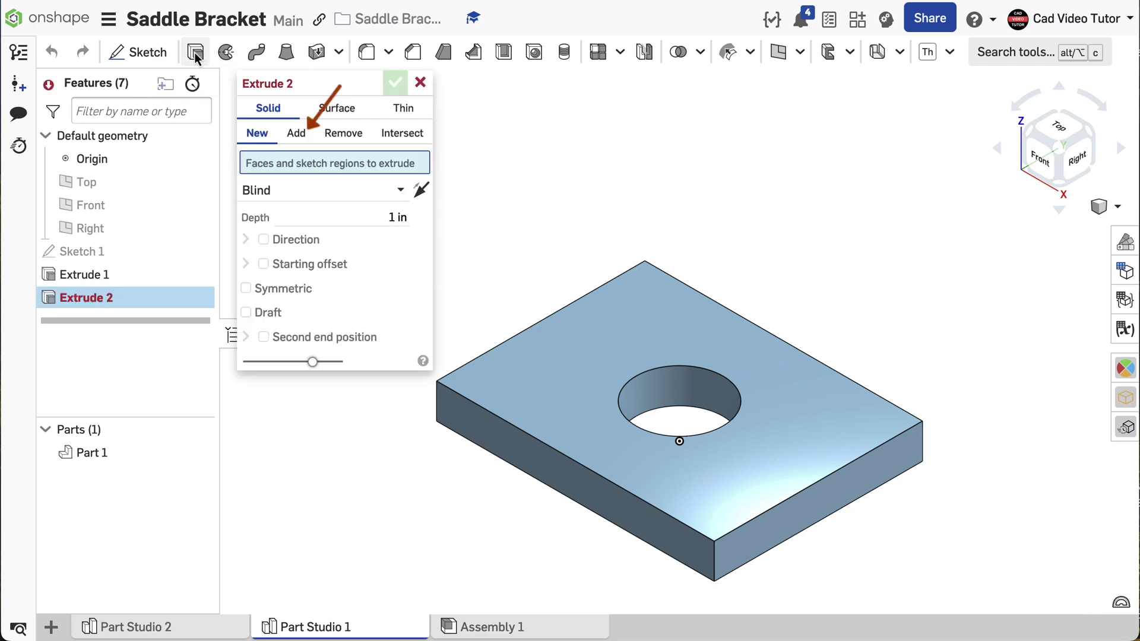
{"action": "left_click", "coordinate": [296, 133]}
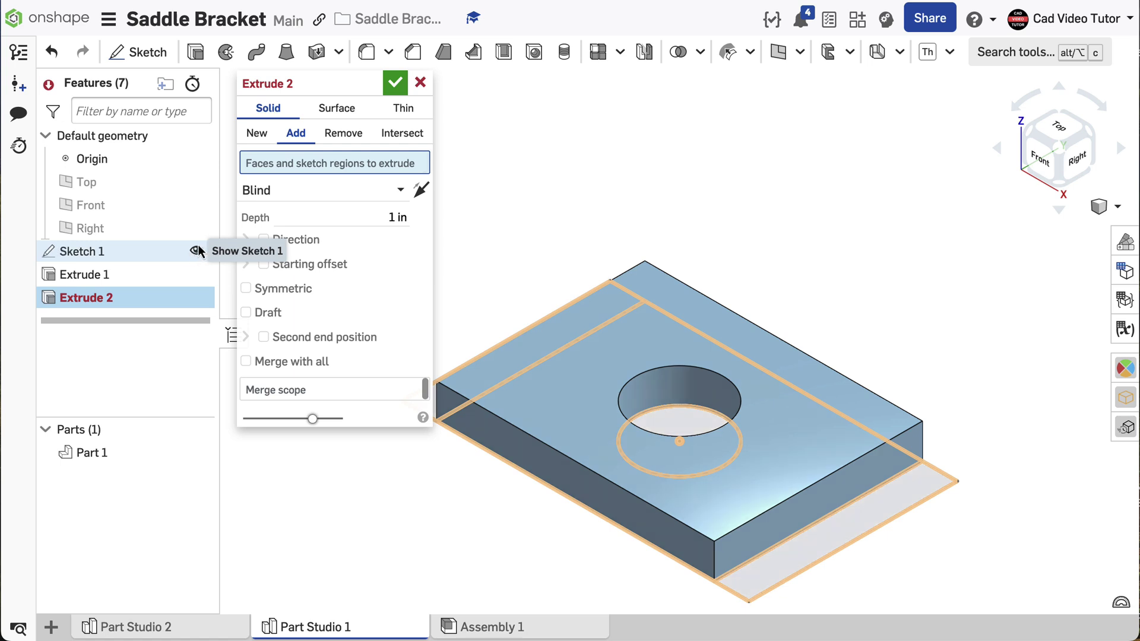
{"action": "left_click", "coordinate": [191, 252]}
{"action": "left_click", "coordinate": [847, 517]}
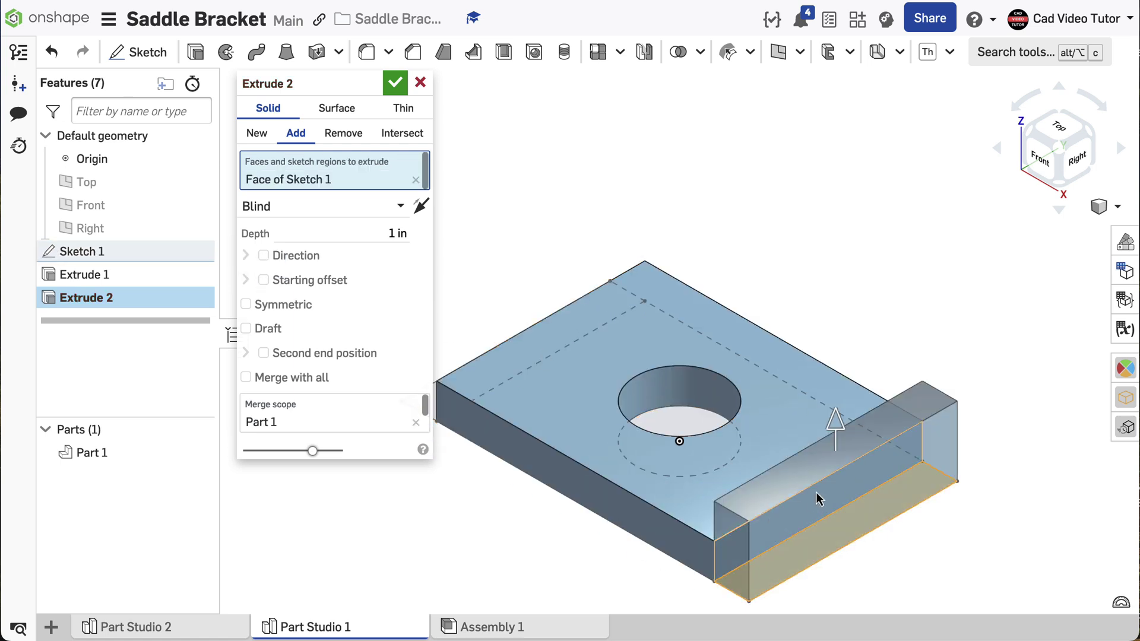
{"action": "right_click_drag", "start_coordinate": [682, 323], "coordinate": [630, 319]}
{"action": "left_click", "coordinate": [531, 326]}
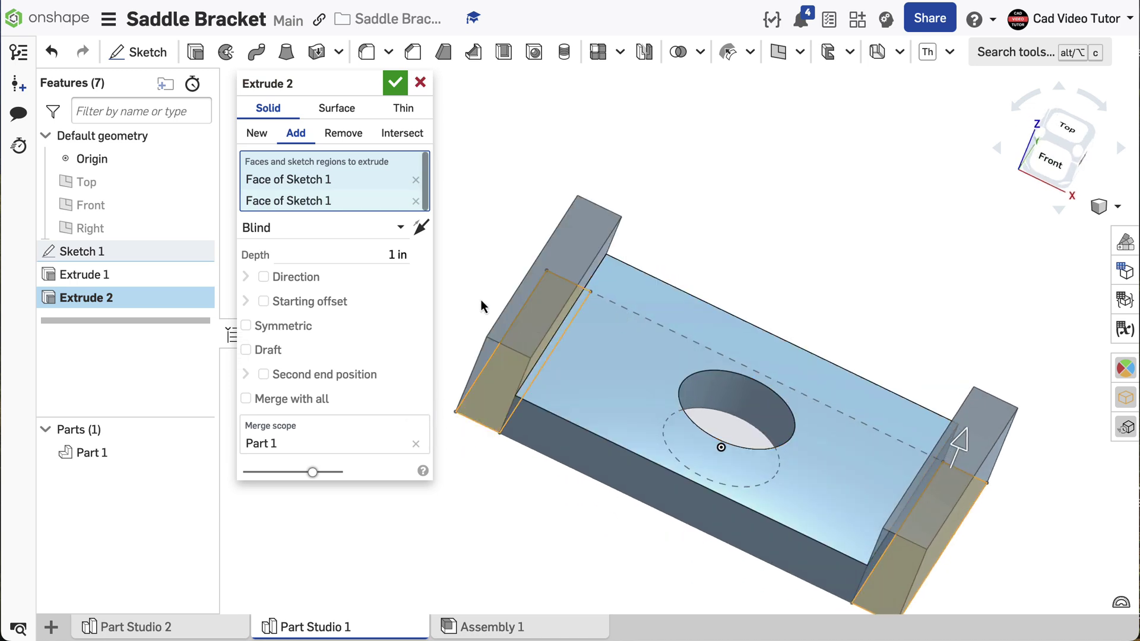
{"action": "left_click", "coordinate": [369, 256]}
{"action": "type", "text": "2.5"}
{"action": "key", "text": "Return"}
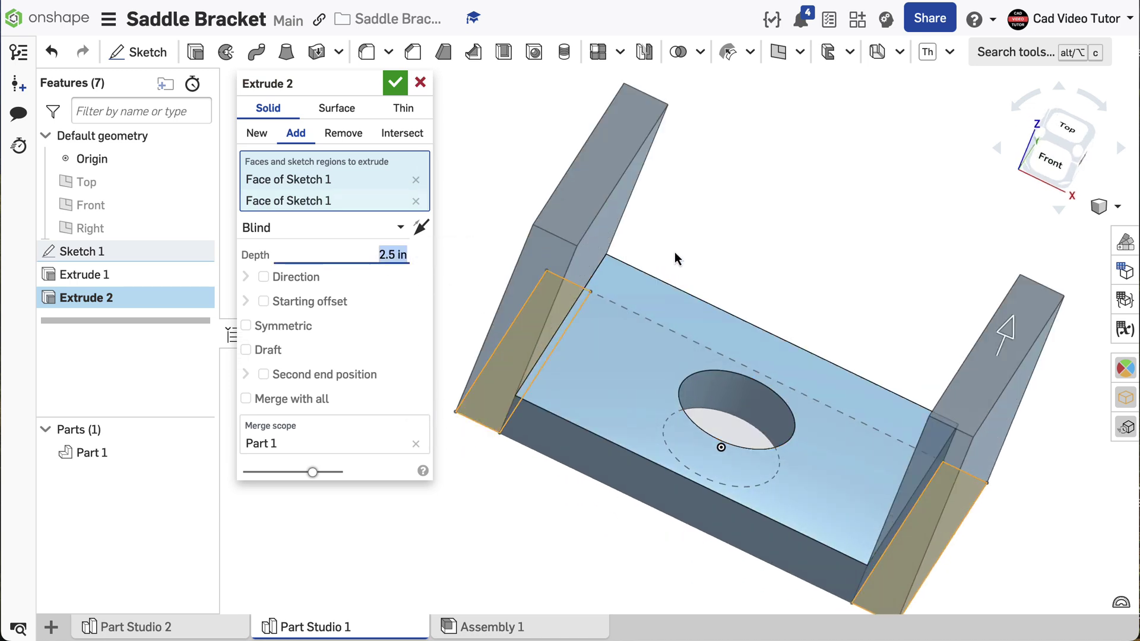
{"action": "left_click", "coordinate": [402, 87]}
{"action": "right_click", "coordinate": [387, 113]}
{"action": "left_click", "coordinate": [422, 188]}
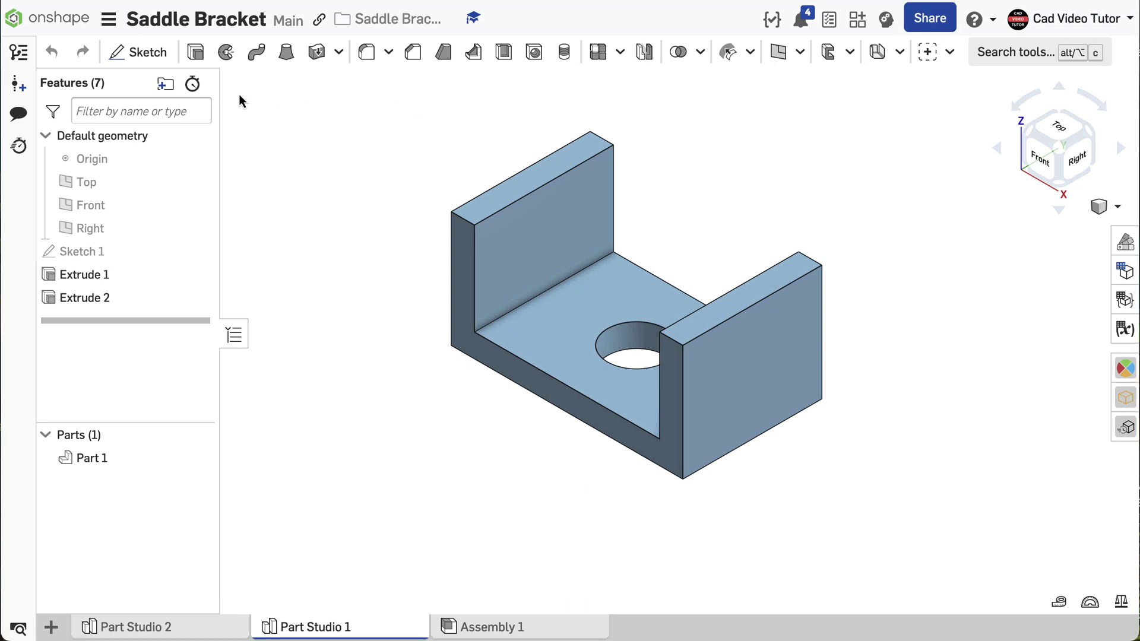
Start a new sketch on the end wall's outer face, viewed normal to it
{"action": "left_click", "coordinate": [157, 54]}
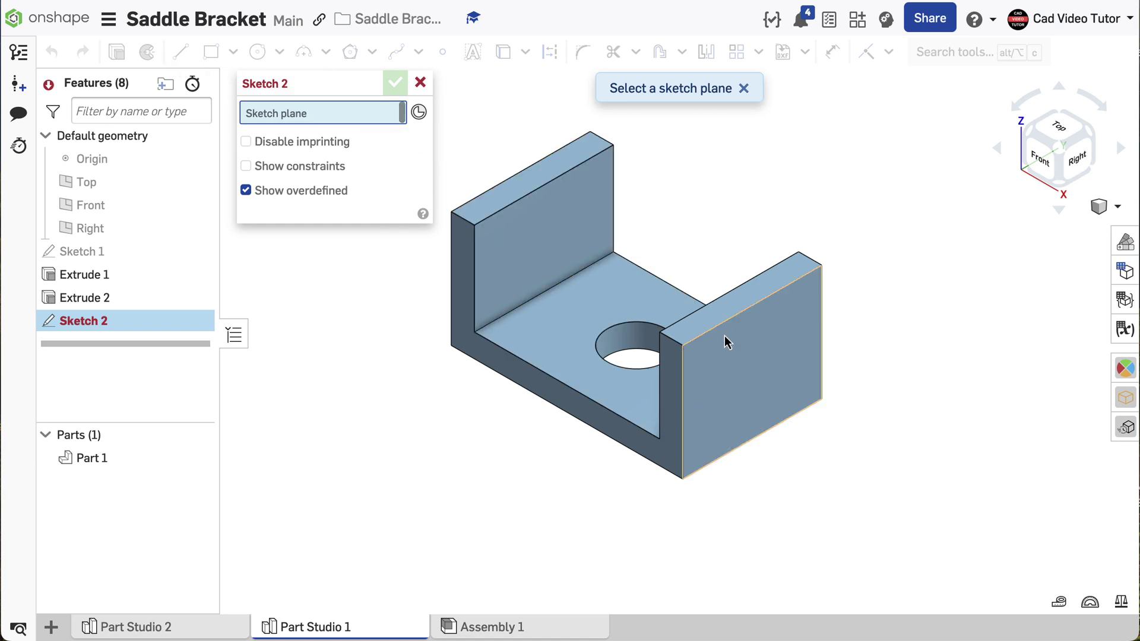
{"action": "left_click", "coordinate": [753, 352]}
{"action": "key", "text": "n"}
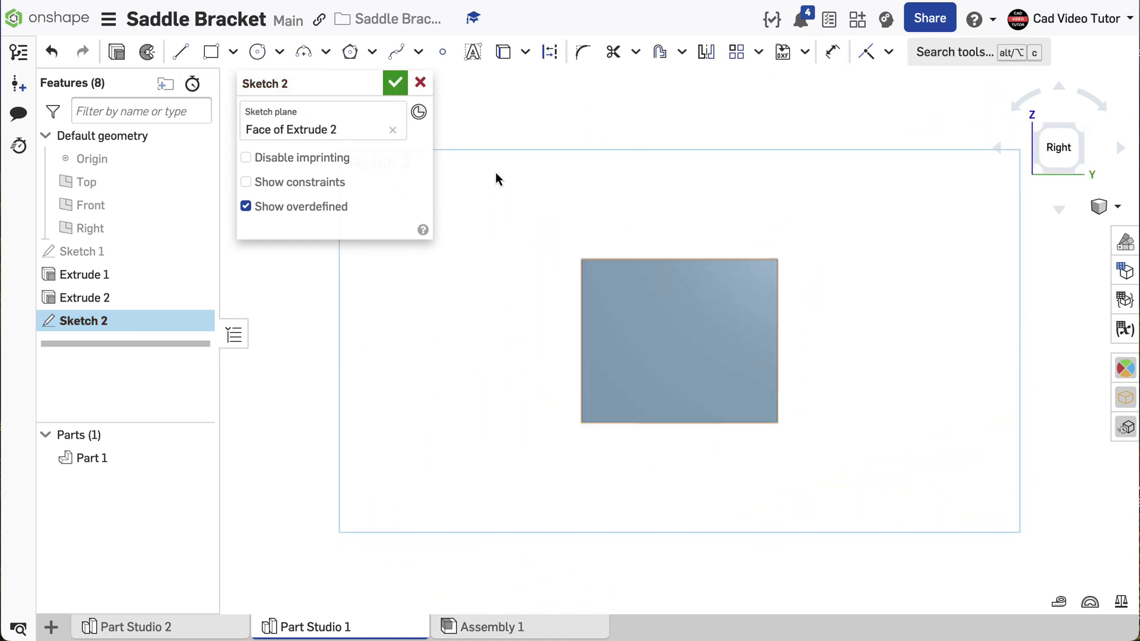
Draw a center-point semicircle on the wall's top edge with radius 1 in and finish Sketch 2
{"action": "left_click", "coordinate": [326, 53]}
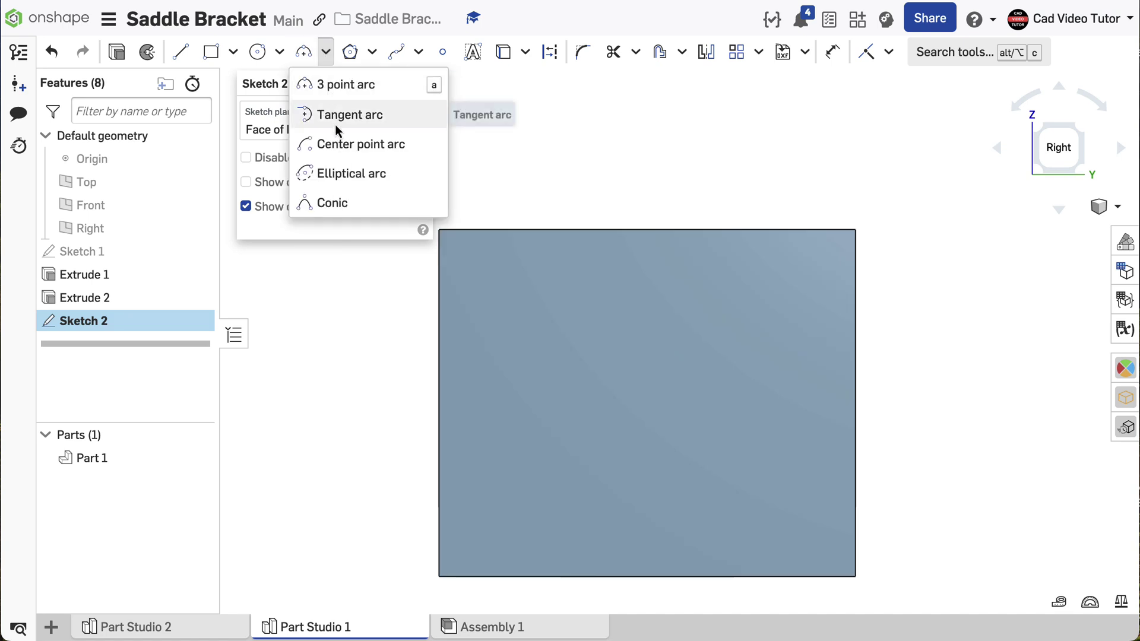
{"action": "left_click", "coordinate": [336, 144]}
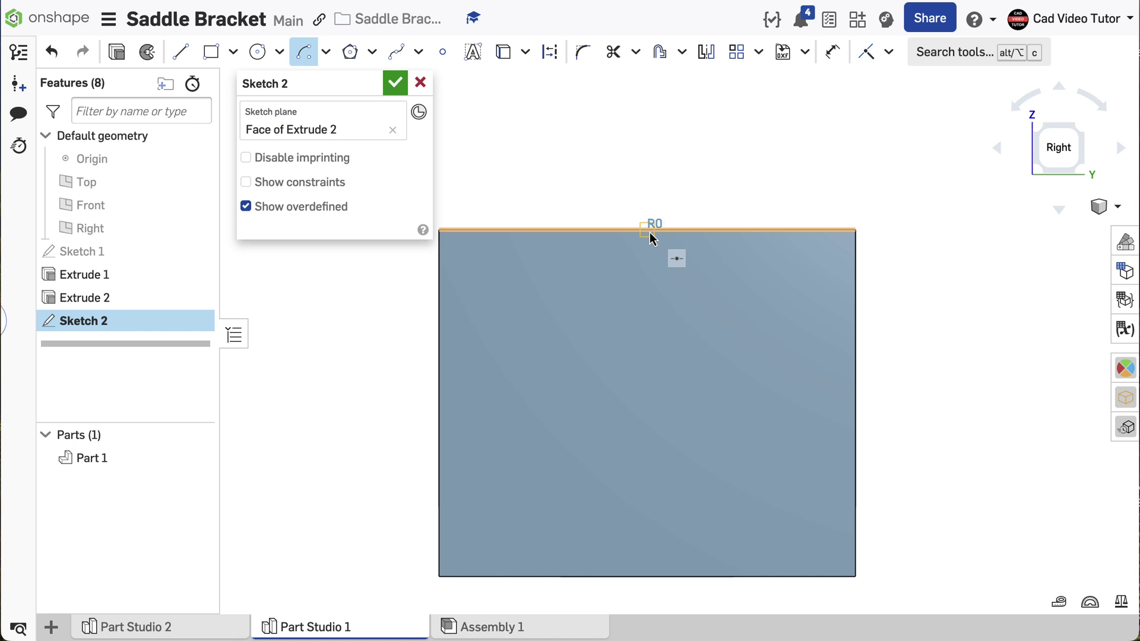
{"action": "left_click", "coordinate": [788, 230]}
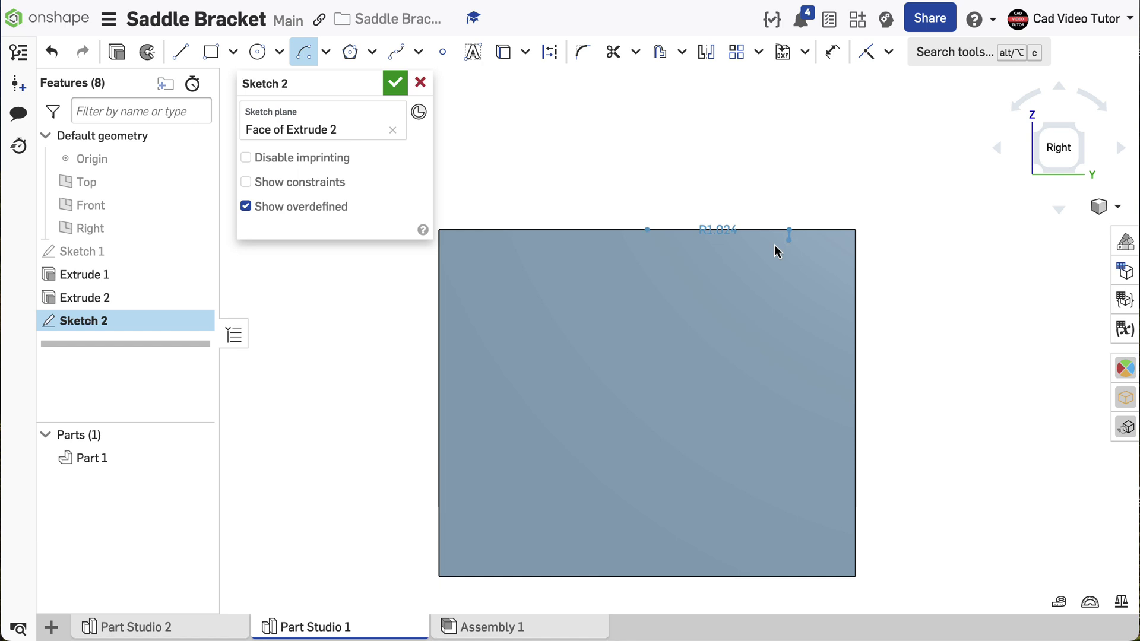
{"action": "left_click", "coordinate": [491, 234]}
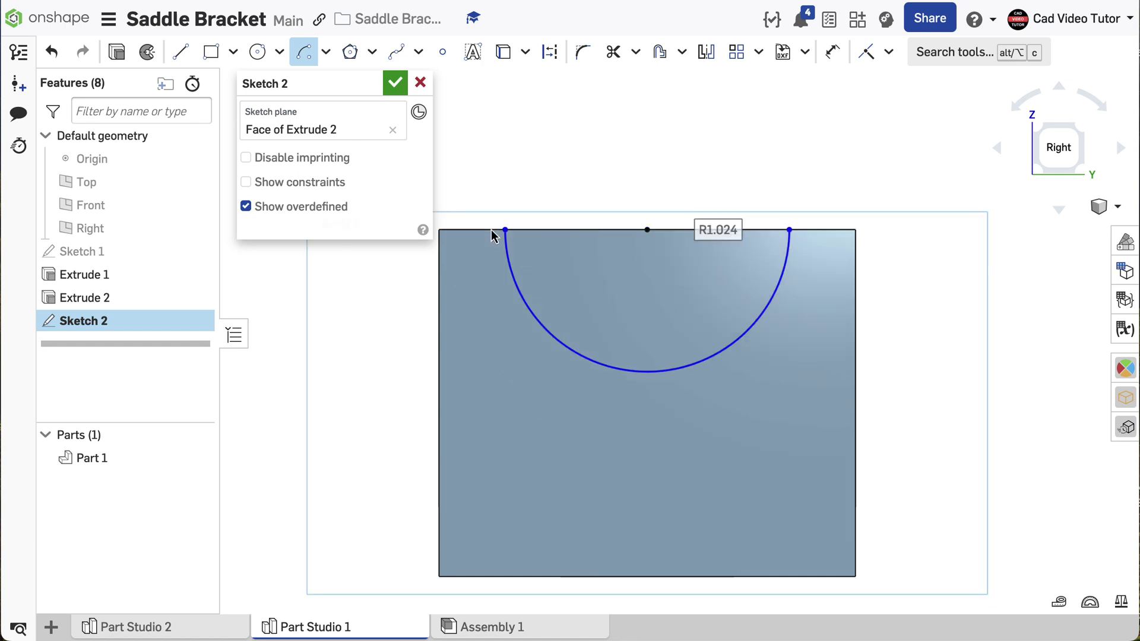
{"action": "type", "text": "1"}
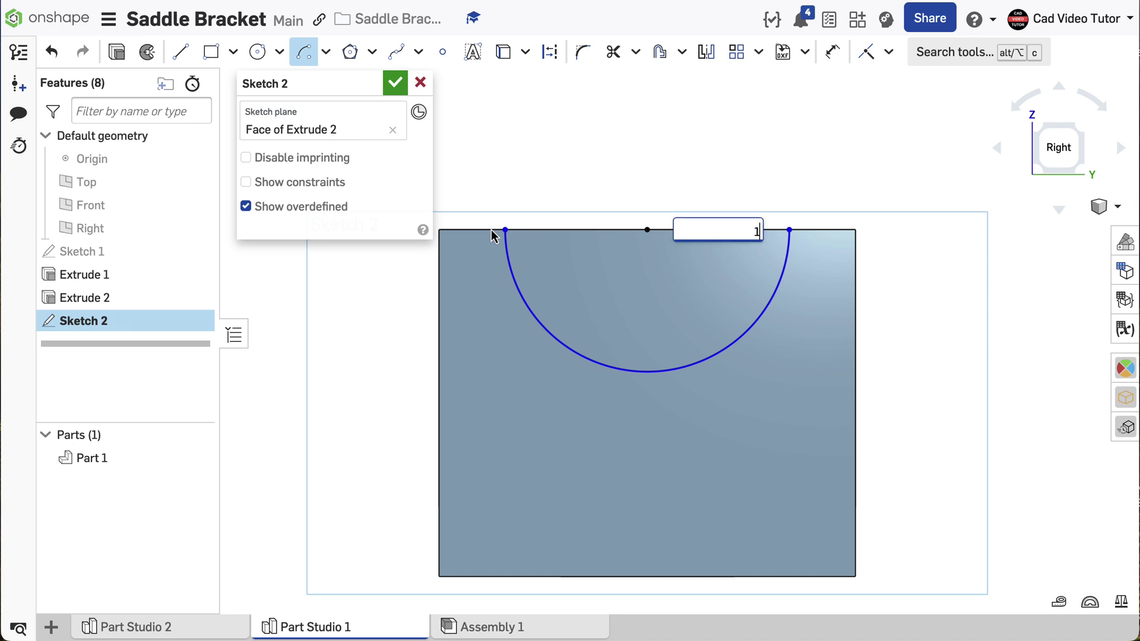
{"action": "key", "text": "Return"}
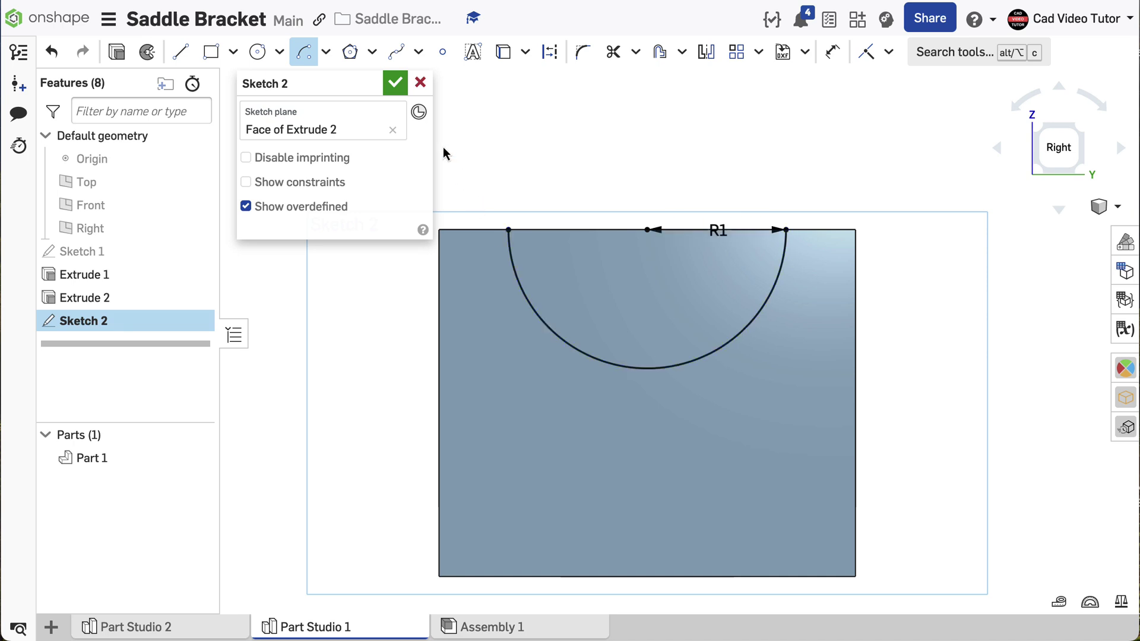
{"action": "left_click", "coordinate": [397, 83]}
{"action": "right_click", "coordinate": [337, 145]}
Create Extrude 3 removing the Sketch 2 semicircle Through all, cutting both end walls
{"action": "left_click", "coordinate": [358, 217]}
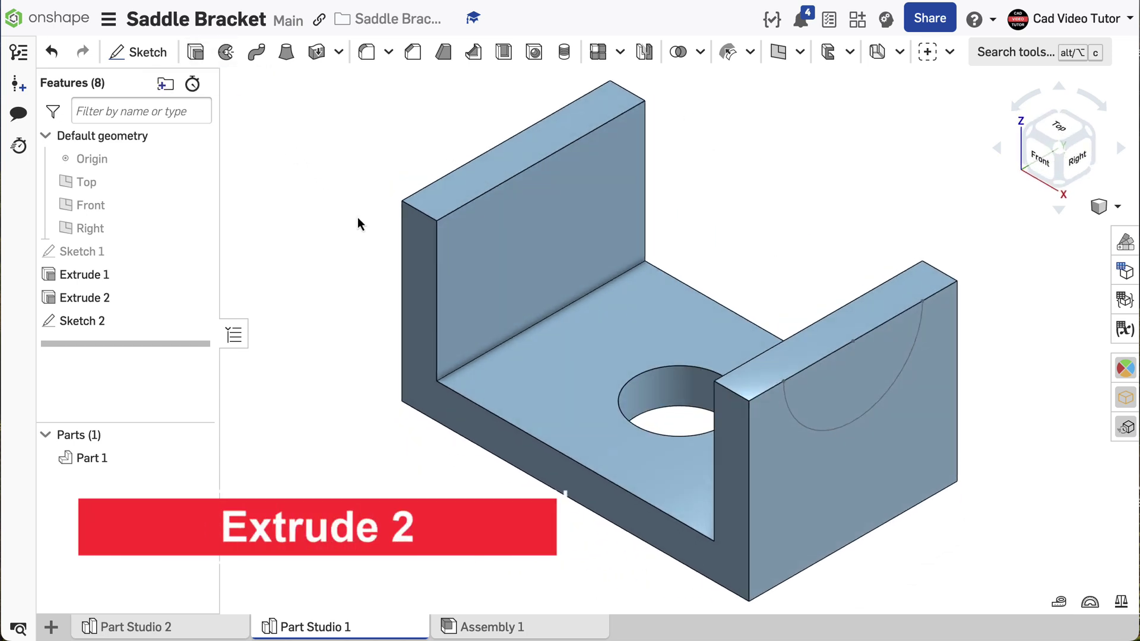
{"action": "left_click", "coordinate": [201, 52]}
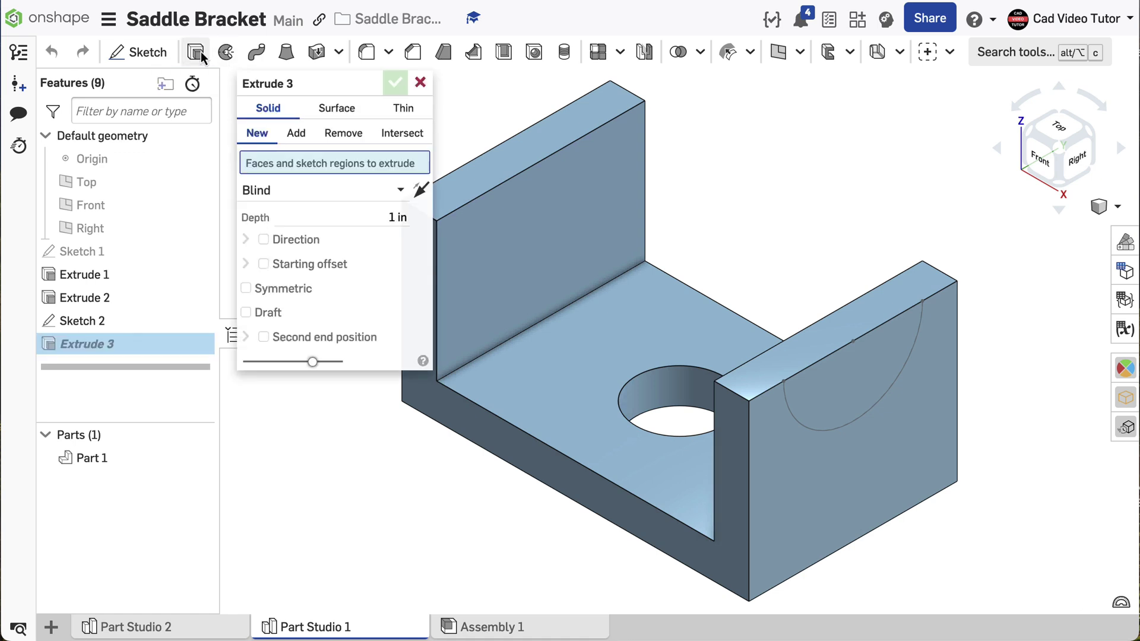
{"action": "left_click", "coordinate": [344, 134]}
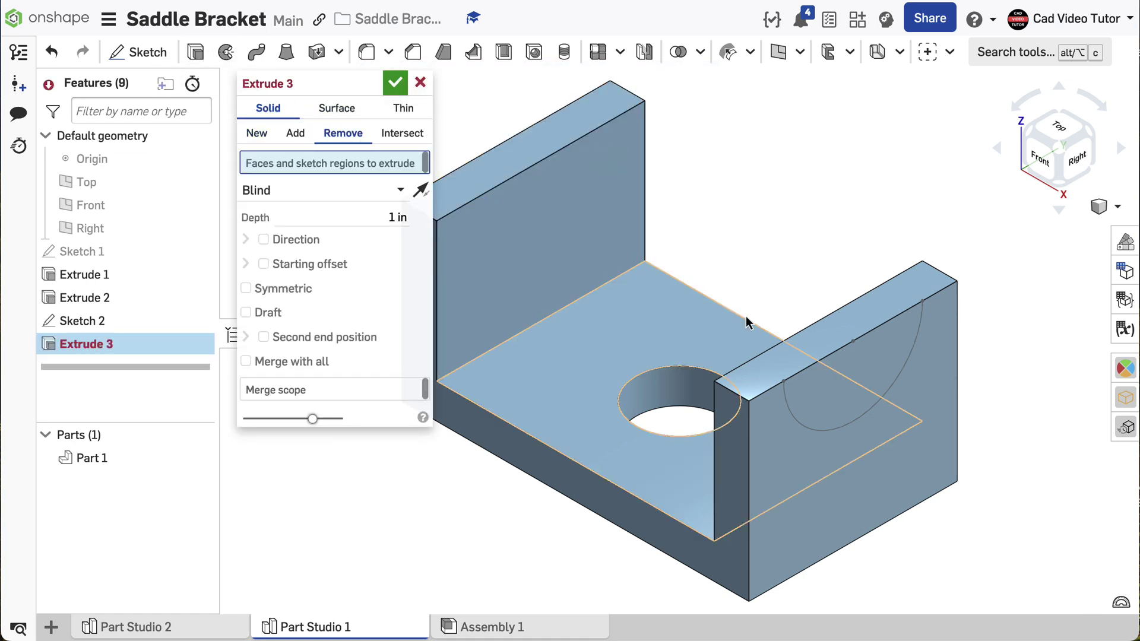
{"action": "left_click", "coordinate": [849, 358]}
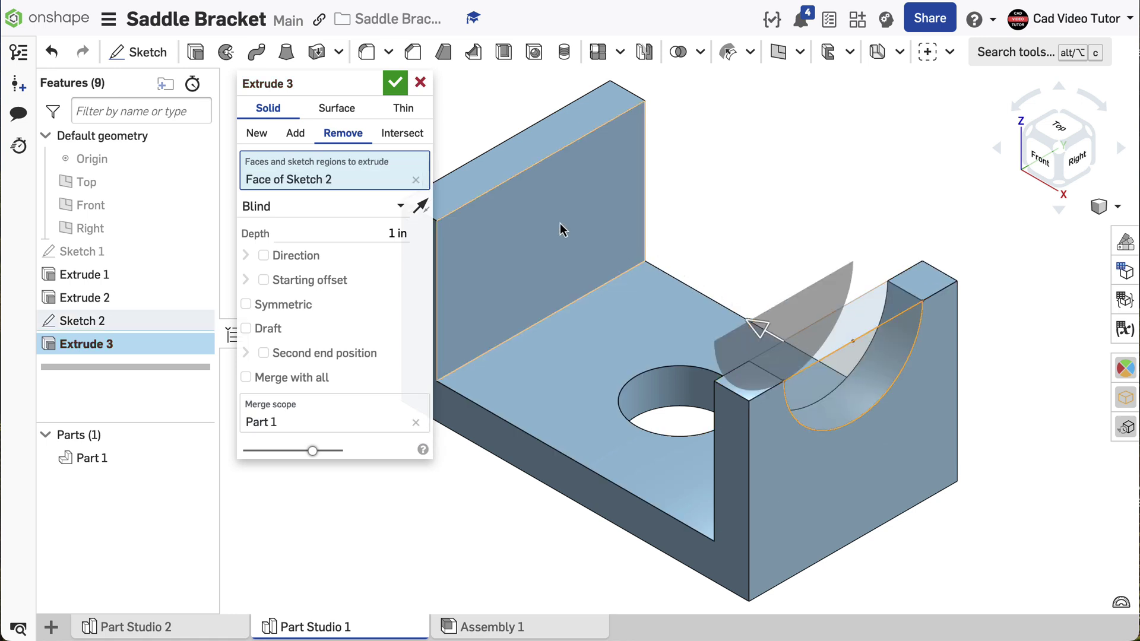
{"action": "left_click", "coordinate": [394, 204]}
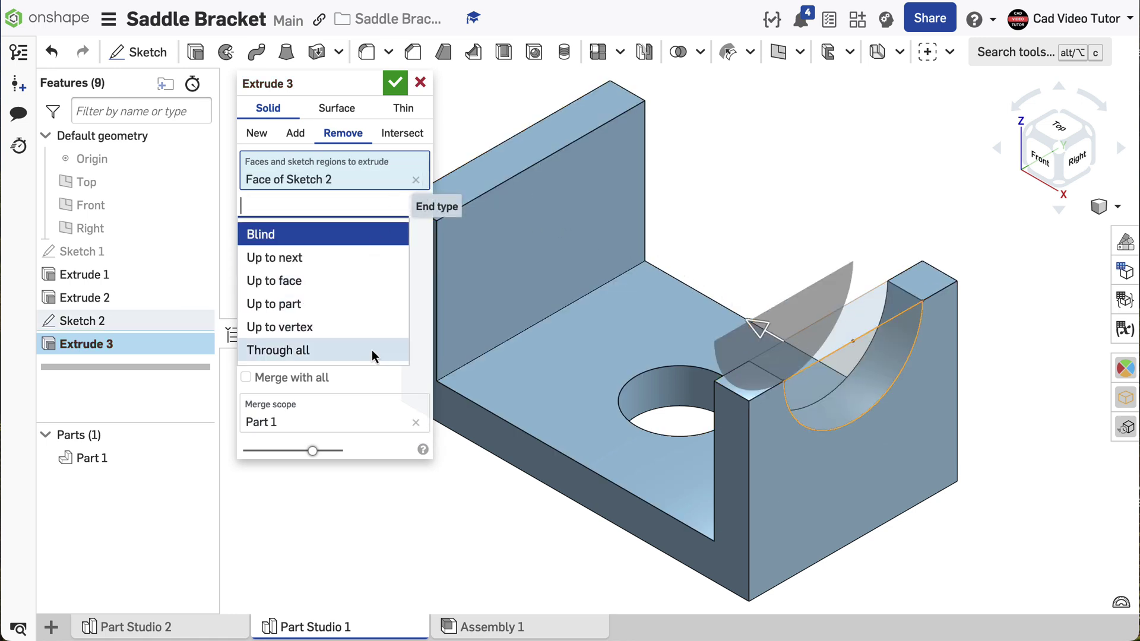
{"action": "left_click", "coordinate": [372, 350]}
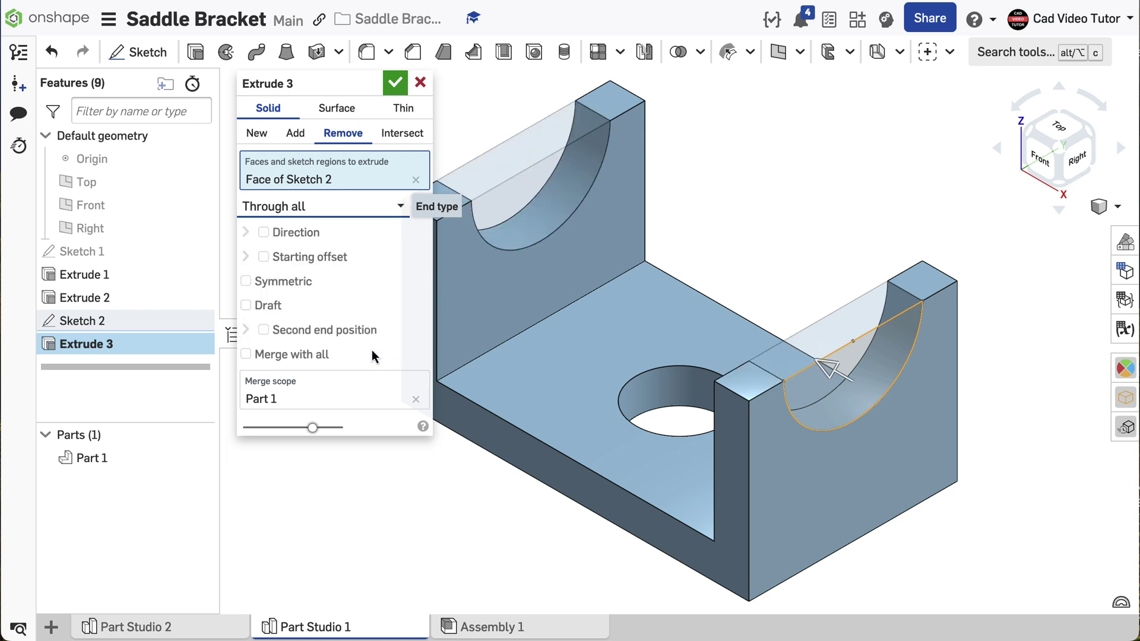
{"action": "left_click", "coordinate": [394, 84]}
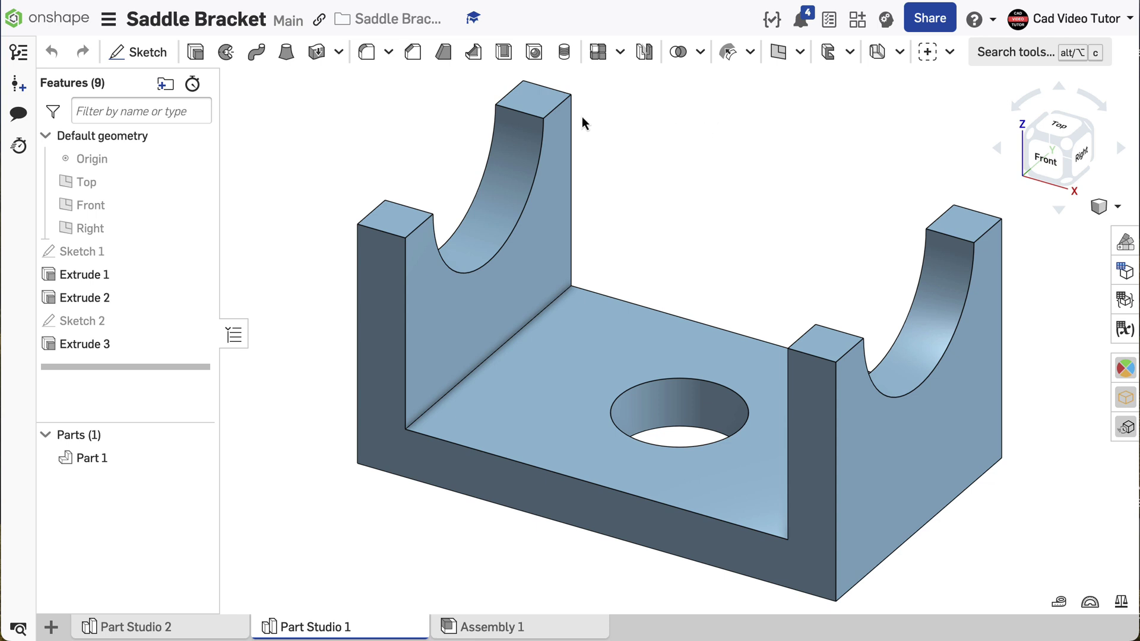
Set the workspace mass unit to Pound
{"action": "left_click", "coordinate": [108, 19]}
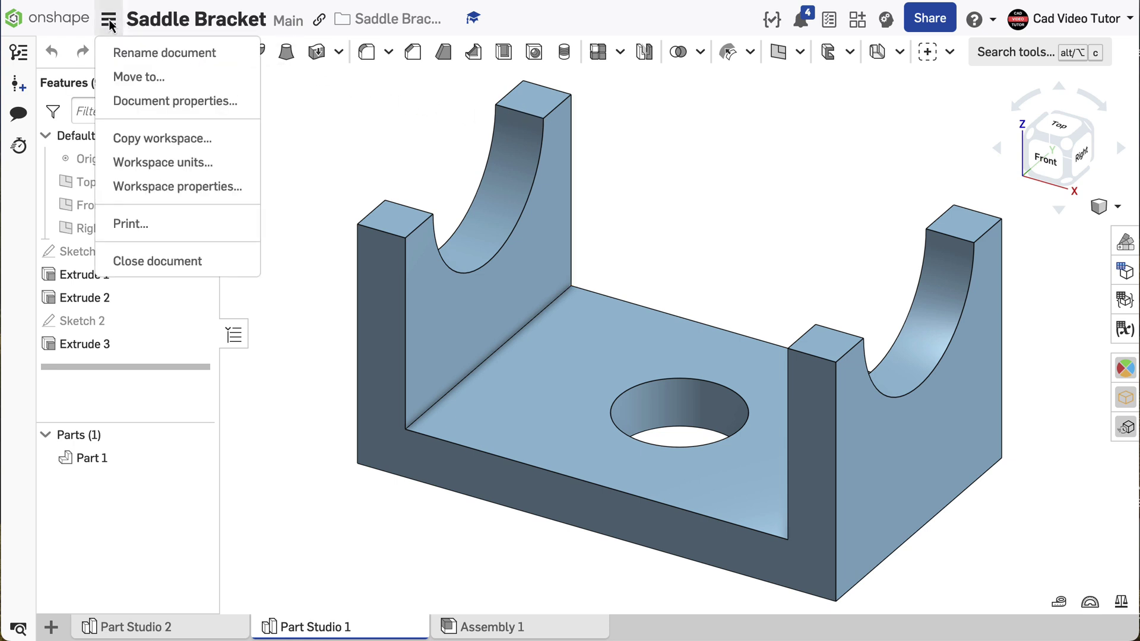
{"action": "left_click", "coordinate": [155, 163]}
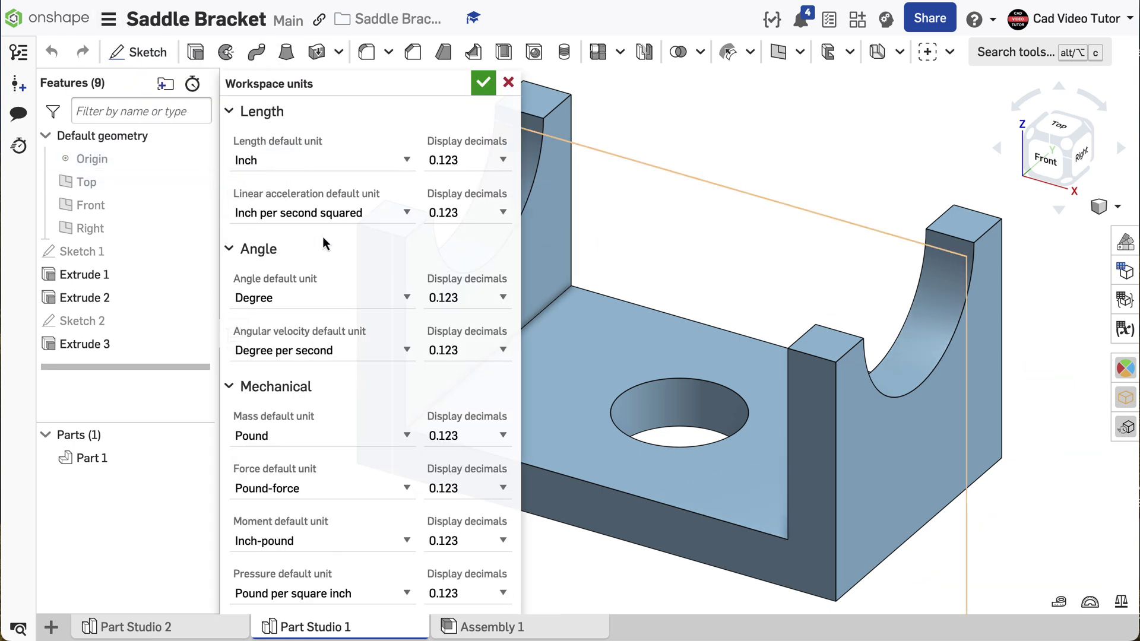
{"action": "left_click", "coordinate": [407, 437]}
{"action": "left_click", "coordinate": [369, 434]}
{"action": "left_click", "coordinate": [486, 82]}
Assign HDPE from the material library to Part 1, searching 'hdpe'
{"action": "right_click", "coordinate": [148, 458]}
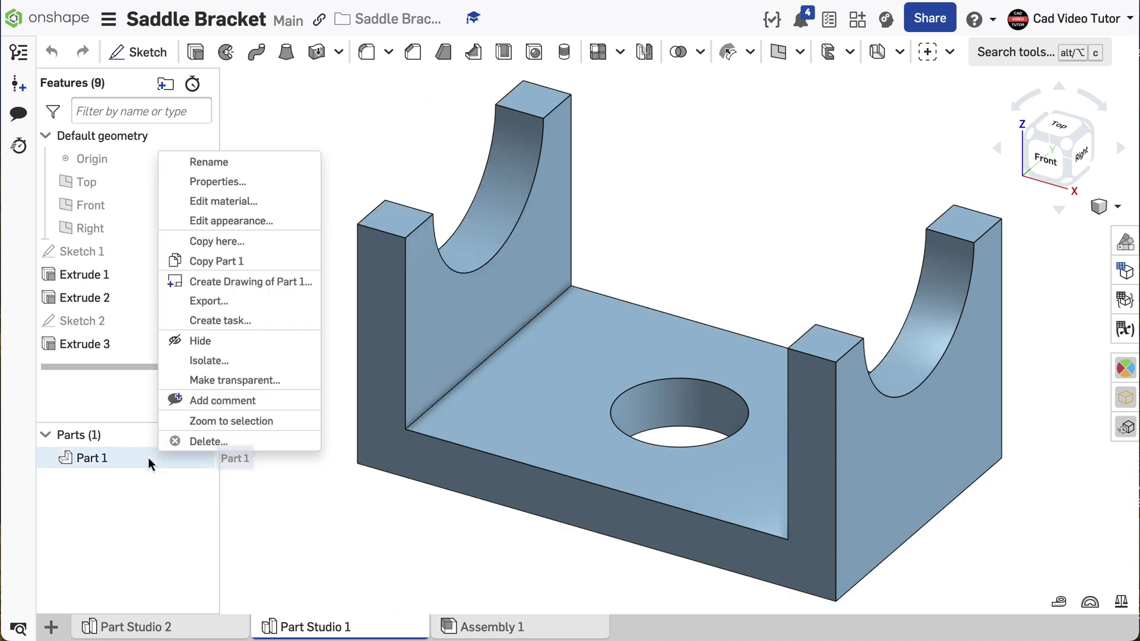
{"action": "left_click", "coordinate": [186, 201]}
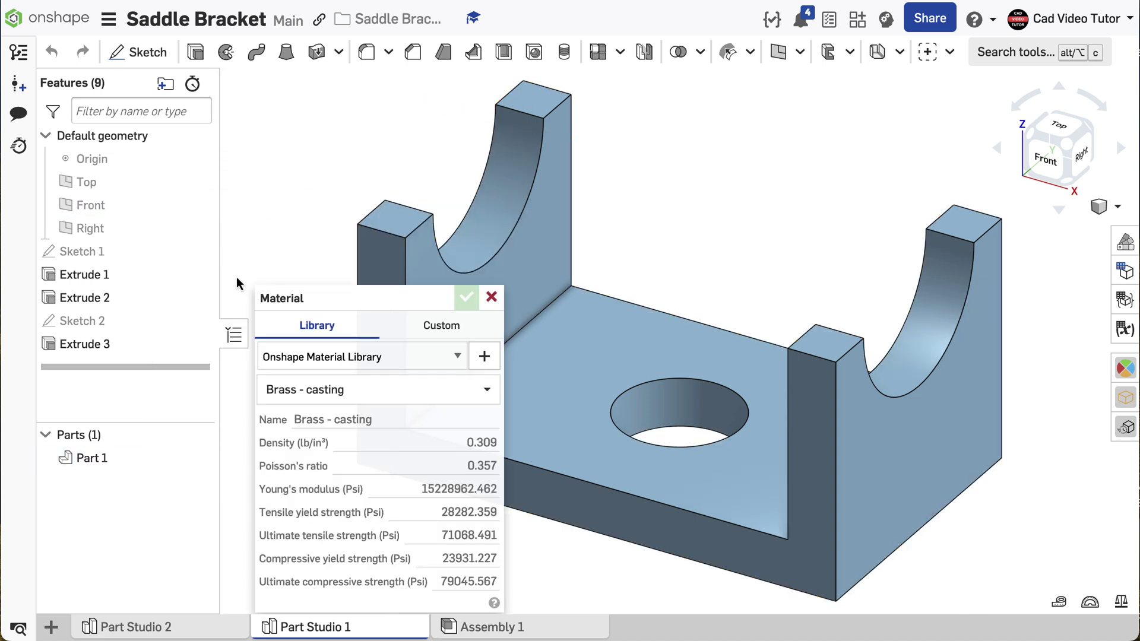
{"action": "left_click", "coordinate": [379, 390]}
{"action": "type", "text": "h"}
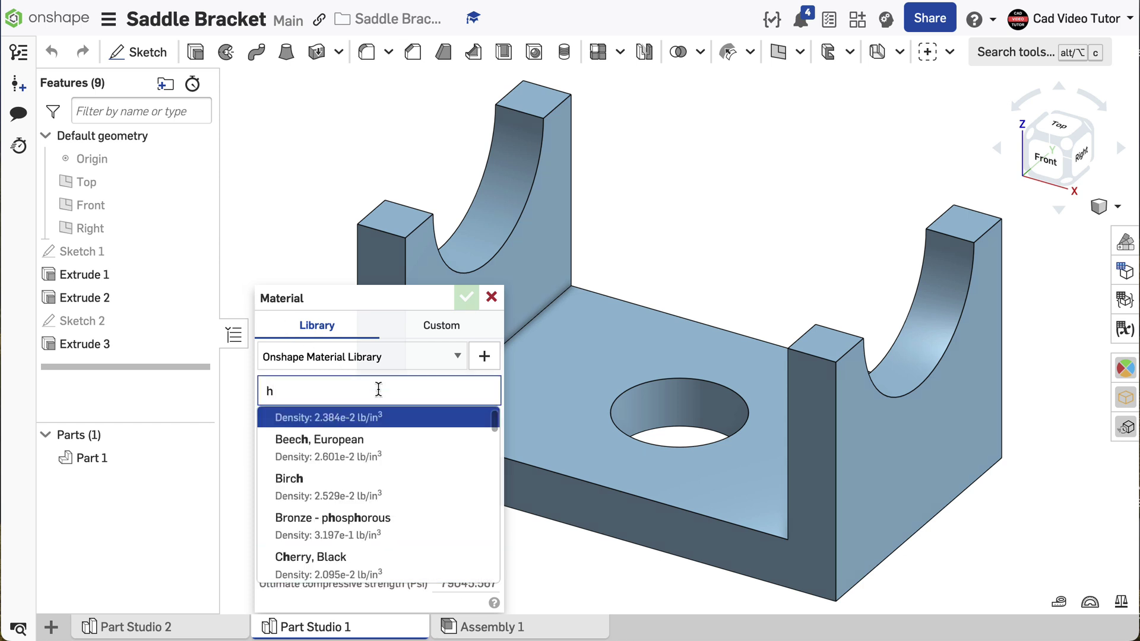
{"action": "type", "text": "dpe"}
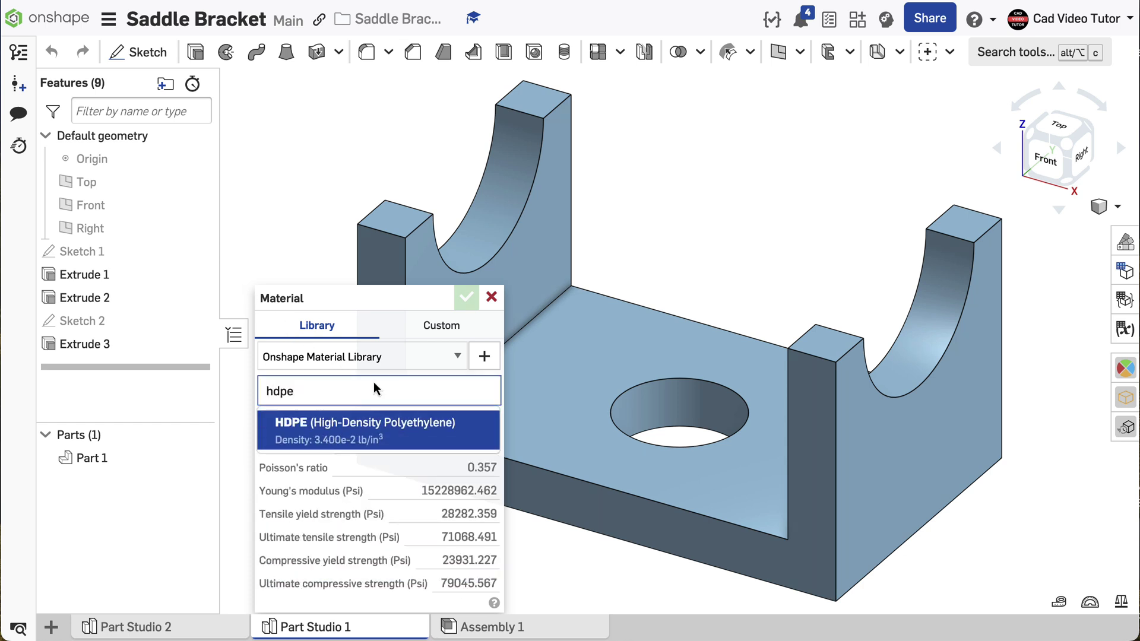
{"action": "left_click", "coordinate": [363, 439]}
{"action": "left_click", "coordinate": [466, 297]}
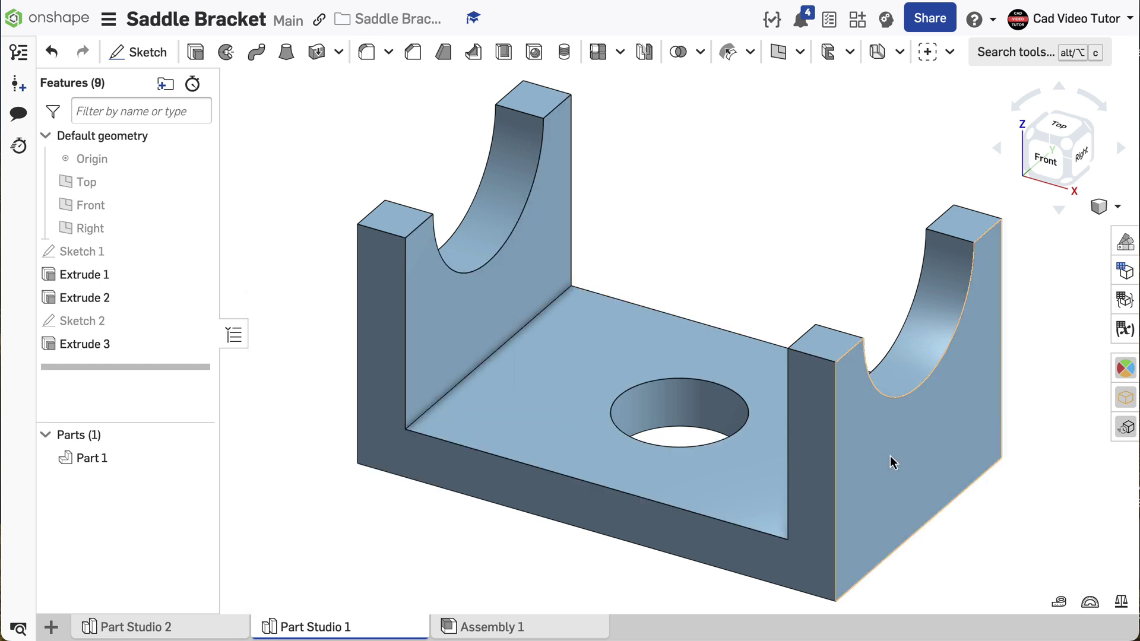
Show Part 1's mass properties: 0.385 lb, 11.316 in³ volume, 60.368 in² surface area
{"action": "left_click", "coordinate": [1125, 609]}
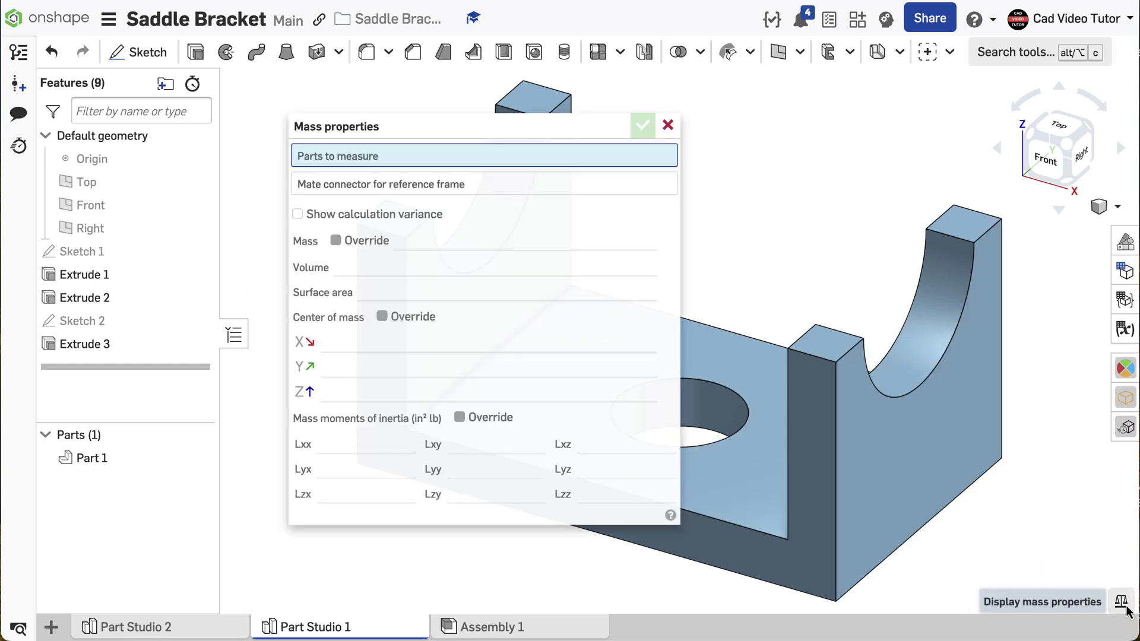
{"action": "left_click", "coordinate": [873, 440]}
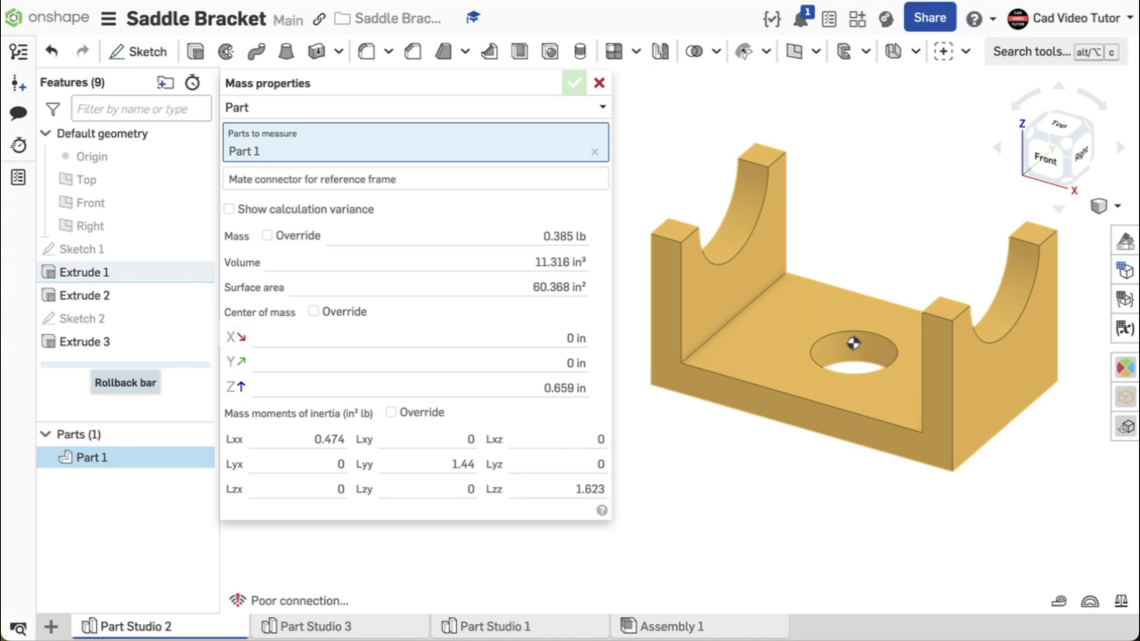
{"action": "left_click_drag", "start_coordinate": [126, 365], "coordinate": [125, 295]}
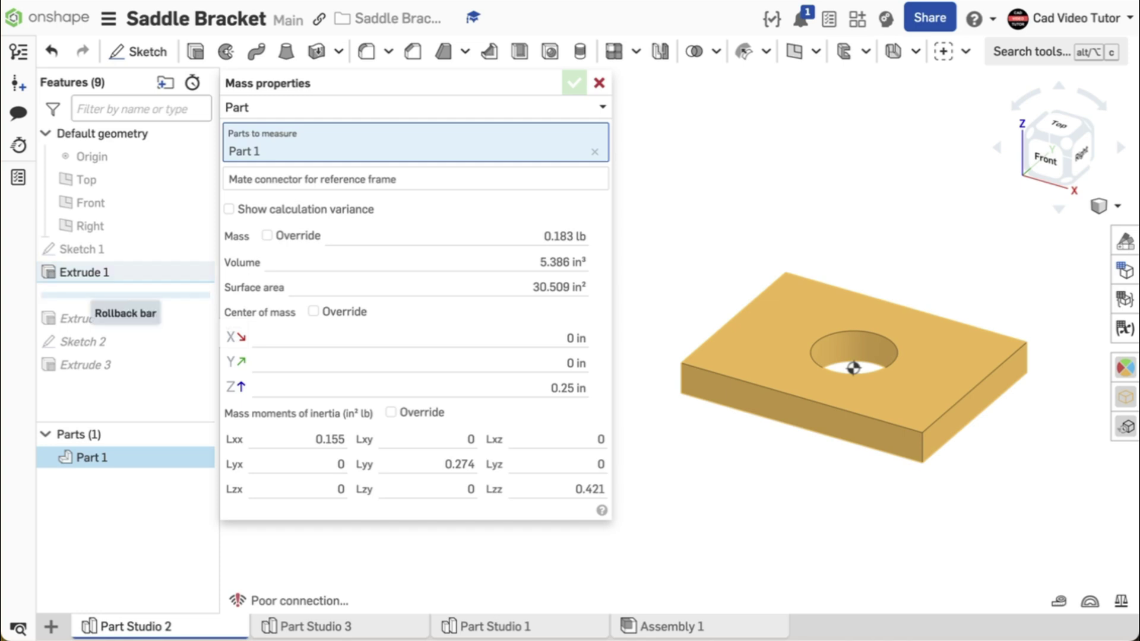
{"action": "left_click_drag", "start_coordinate": [125, 295], "coordinate": [124, 318]}
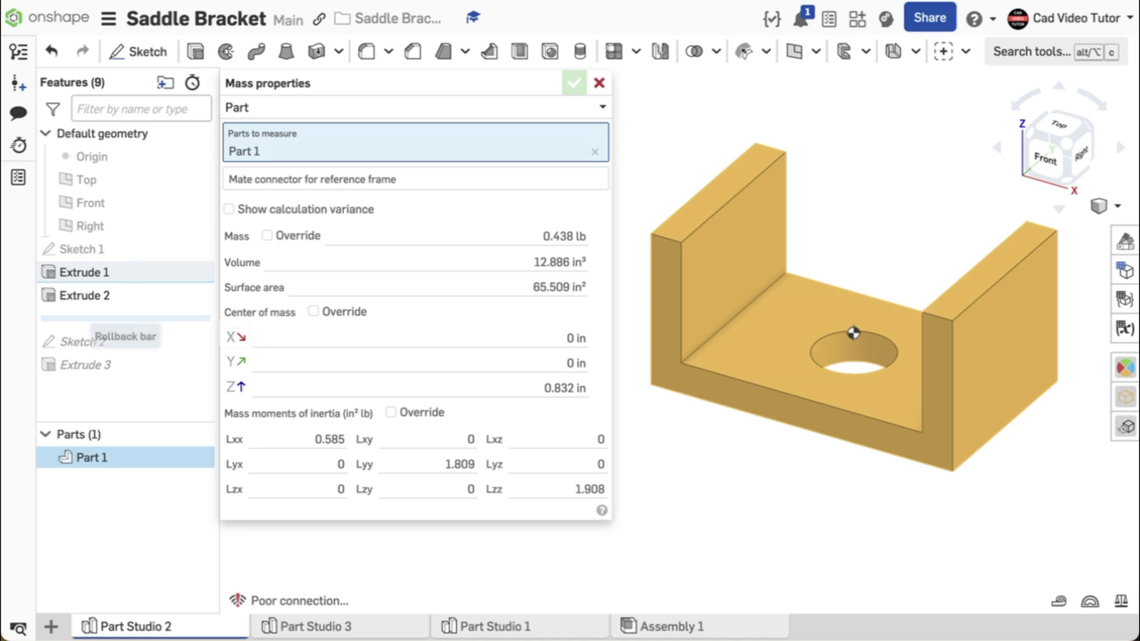
{"action": "left_click_drag", "start_coordinate": [125, 319], "coordinate": [125, 376]}
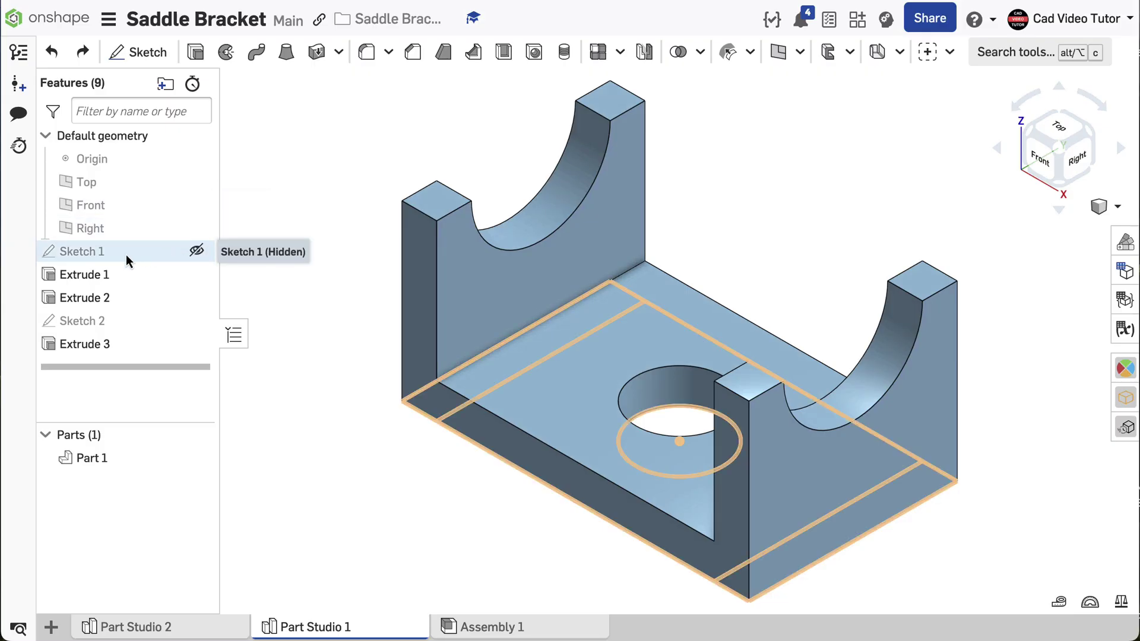
In Sketch 1, change the 5 in rectangle length dimension to 8 in
{"action": "double_click", "coordinate": [126, 255]}
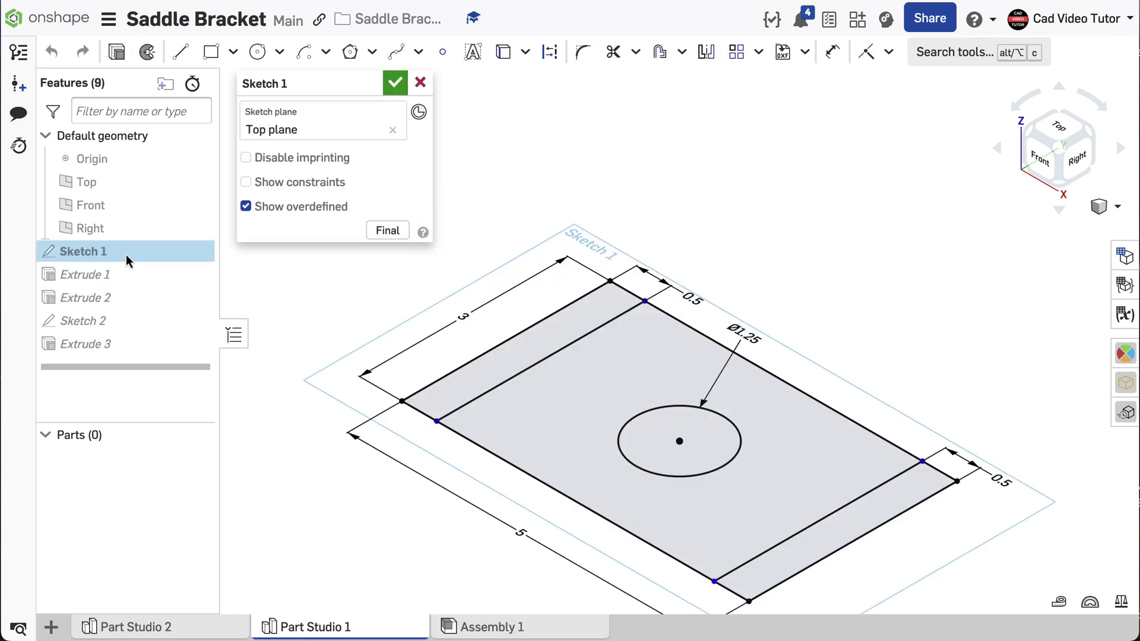
{"action": "key", "text": "n"}
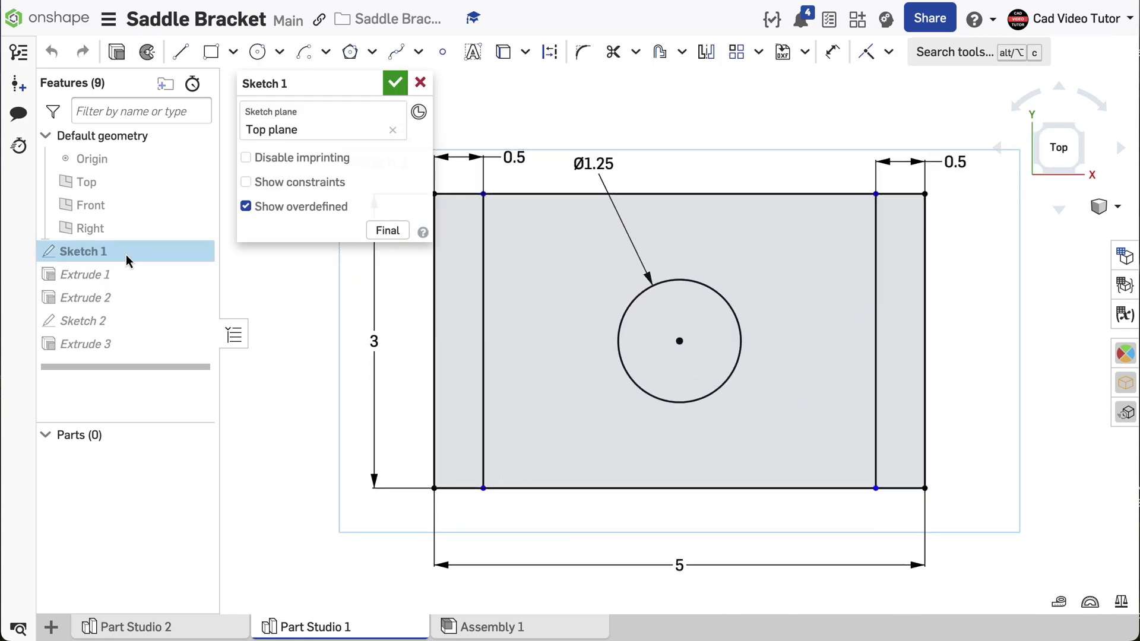
{"action": "double_click", "coordinate": [676, 564]}
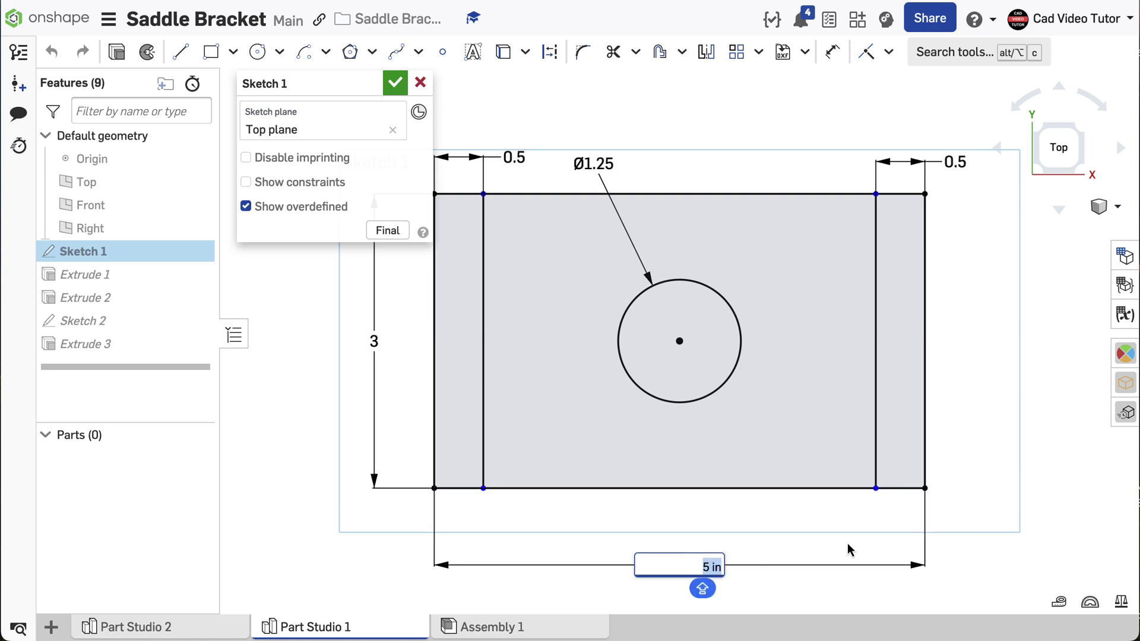
{"action": "type", "text": "8"}
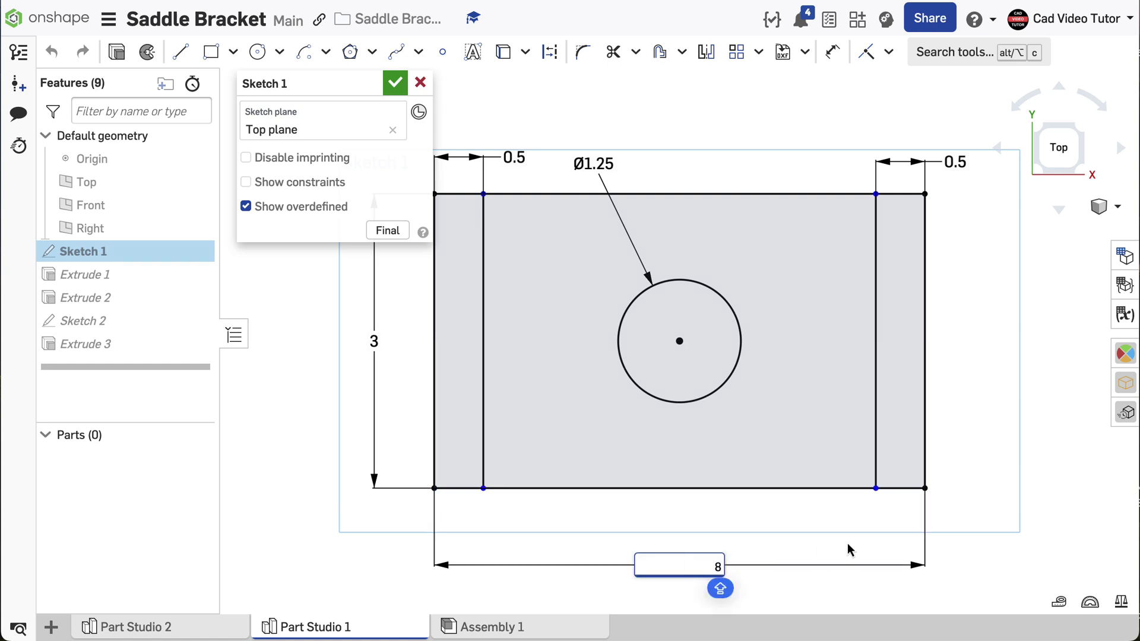
{"action": "key", "text": "Return"}
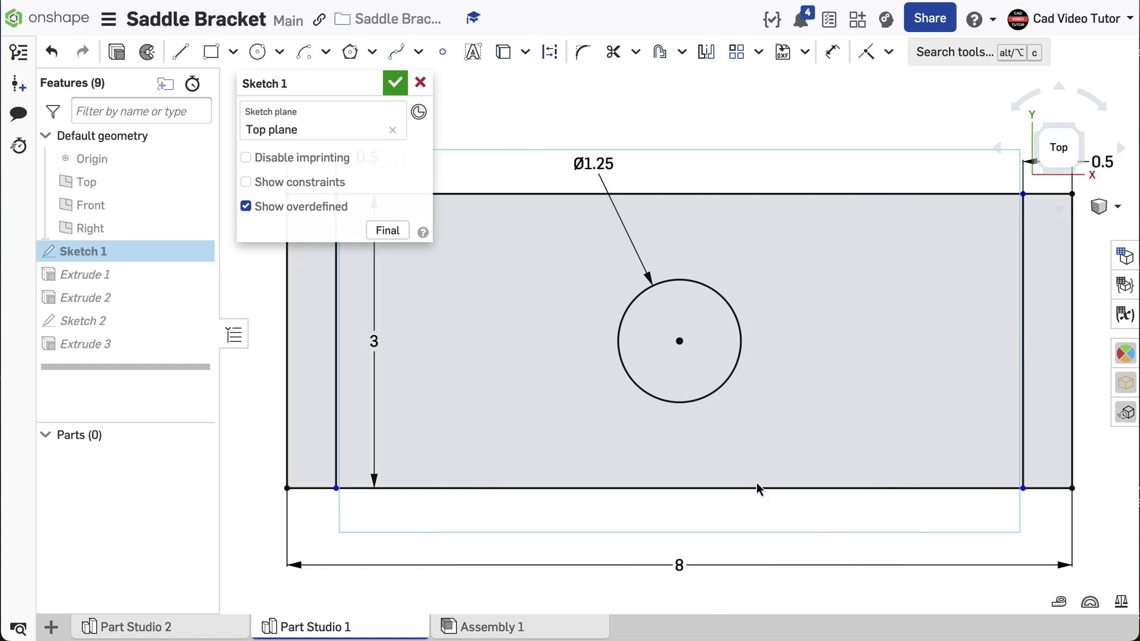
{"action": "left_click", "coordinate": [387, 231]}
{"action": "key", "text": "p"}
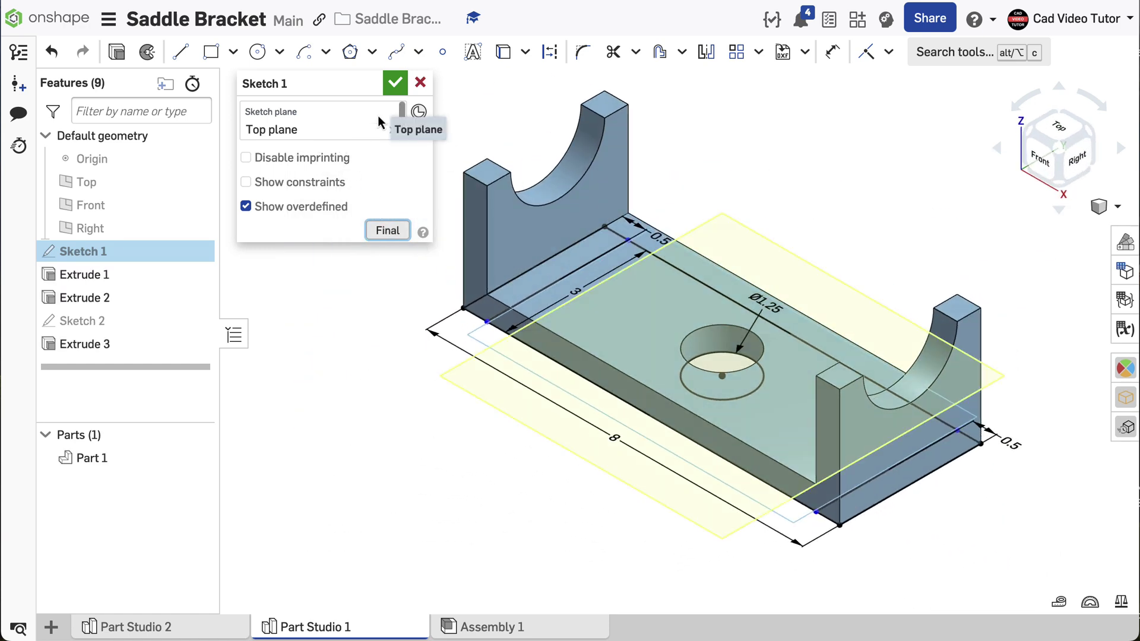
Close the sketch and show Part 1's mass properties: 0.538 lb, 15.816 in³
{"action": "left_click", "coordinate": [393, 86]}
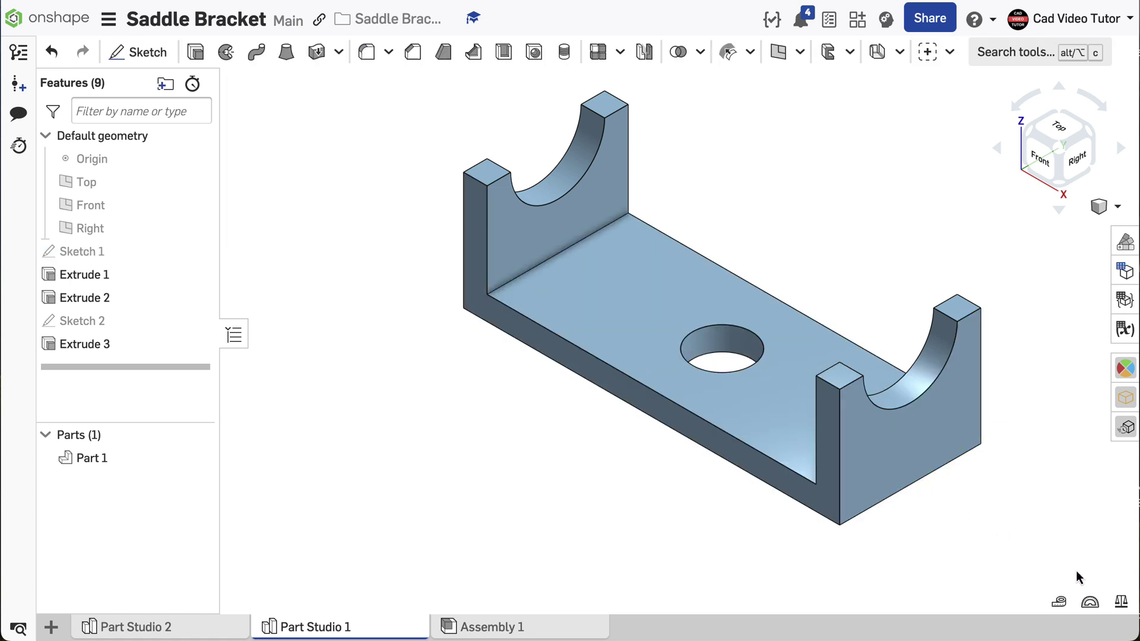
{"action": "left_click", "coordinate": [1124, 605]}
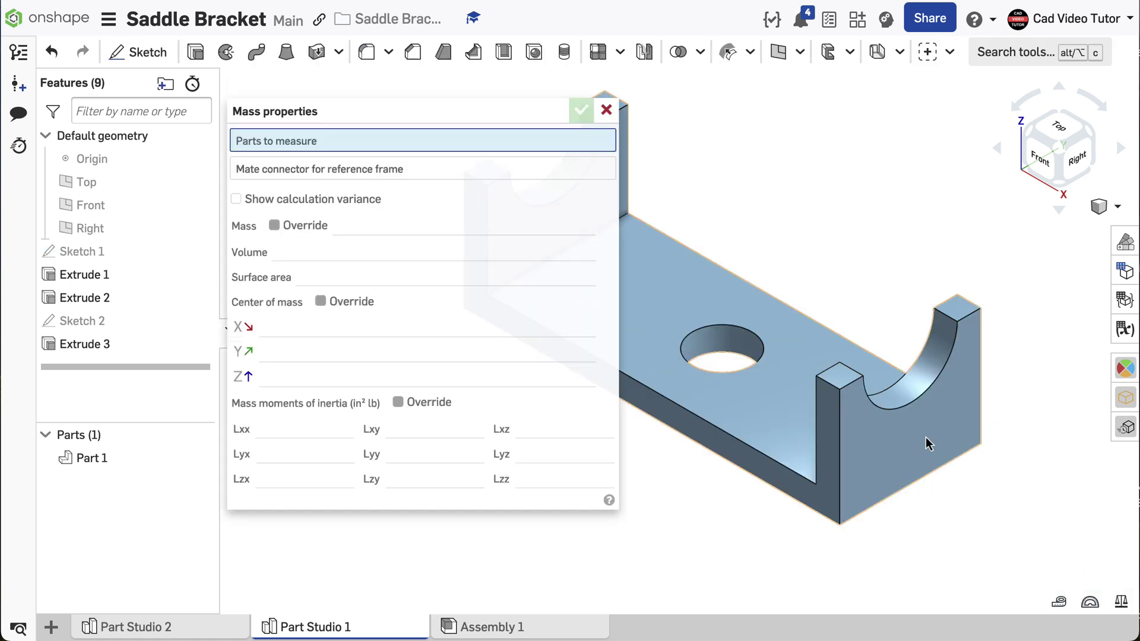
{"action": "left_click", "coordinate": [781, 401]}
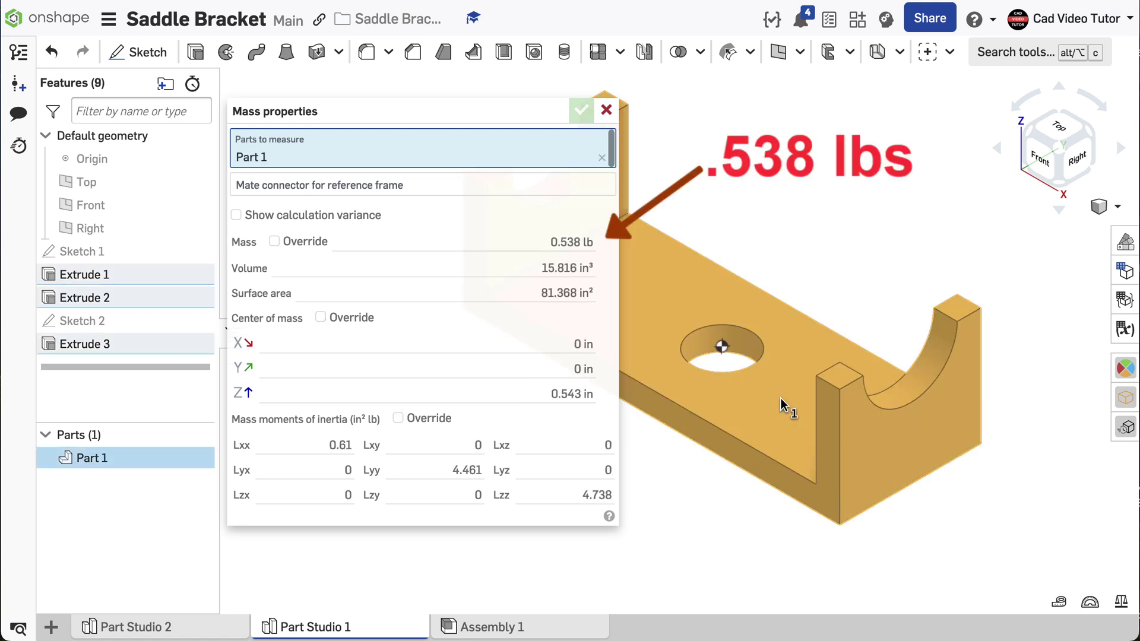